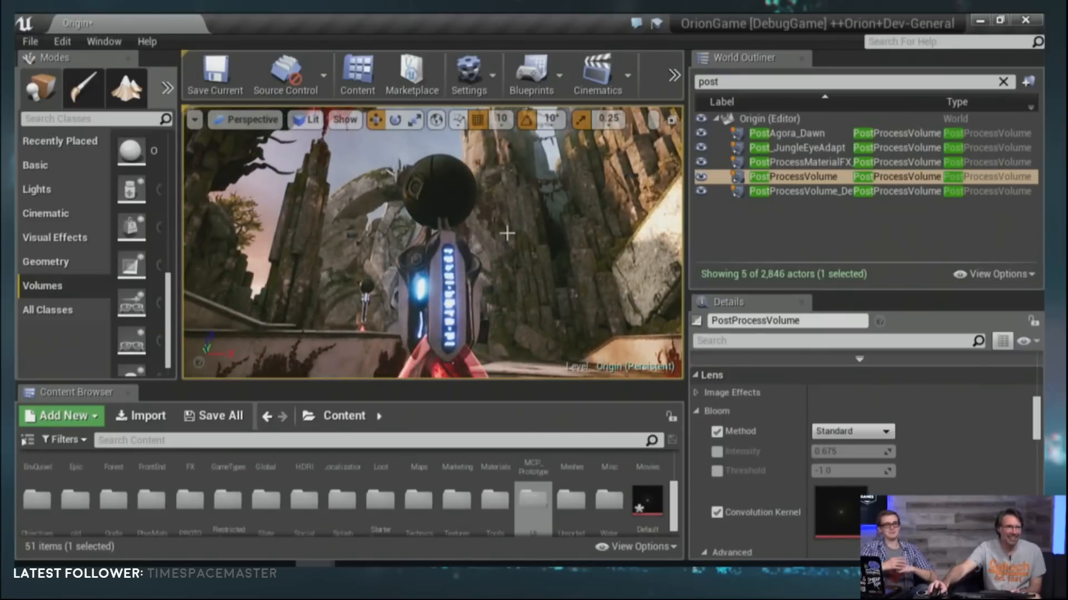
Step: Examine the glowing lights on the tower from several angles with the Standard bloom method
key(a)
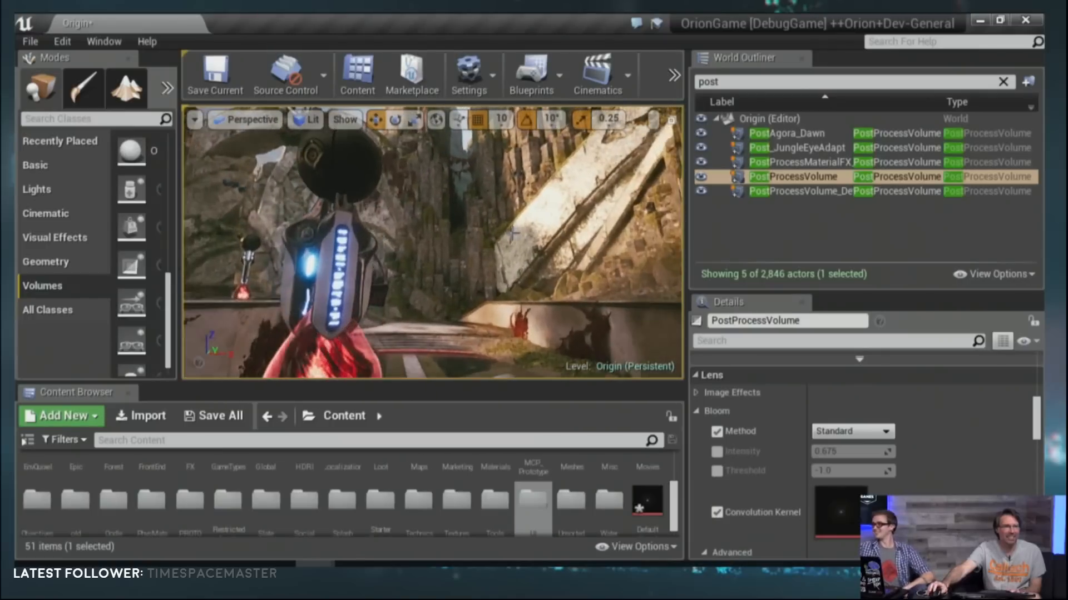
key(a)
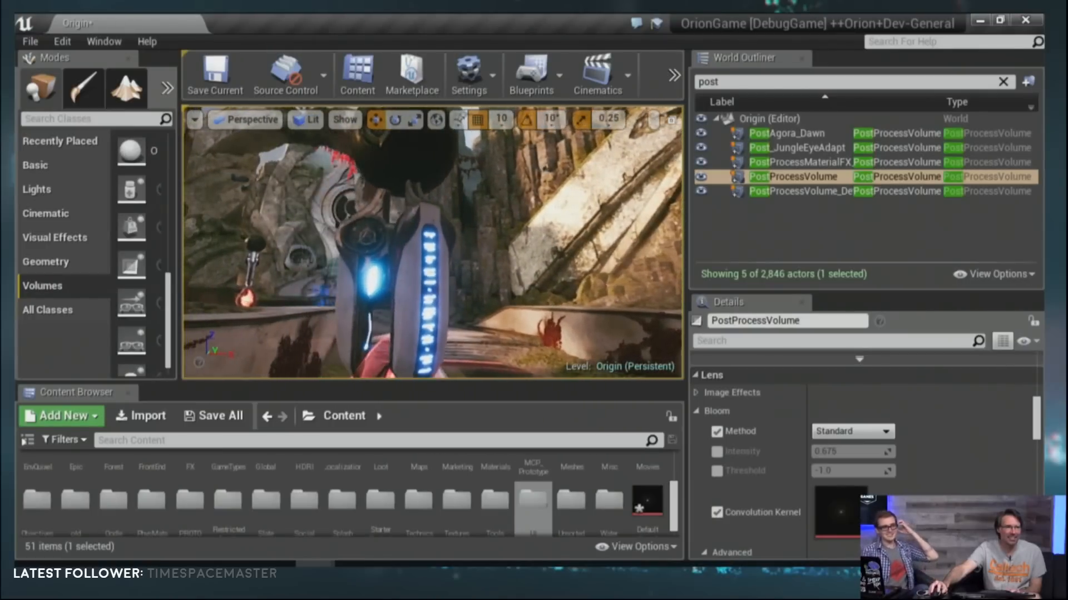
key(a)
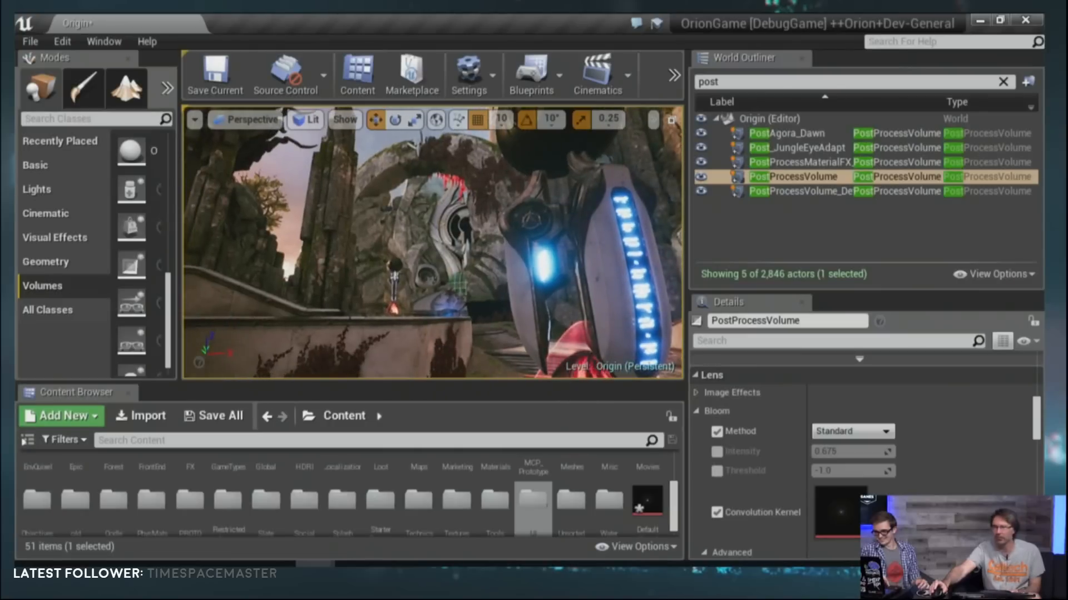
key(d)
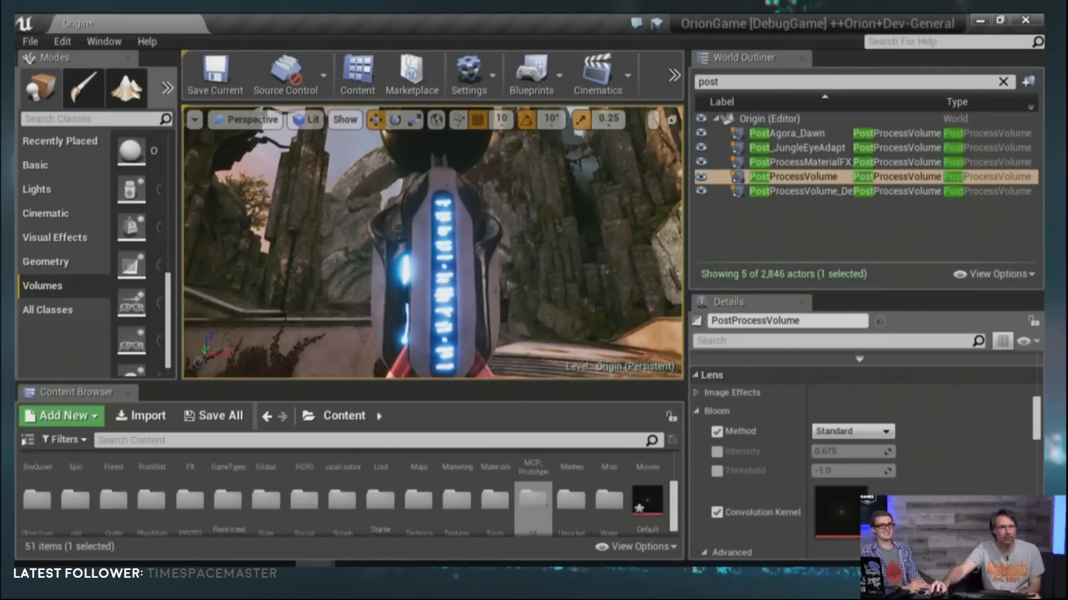
key(w)
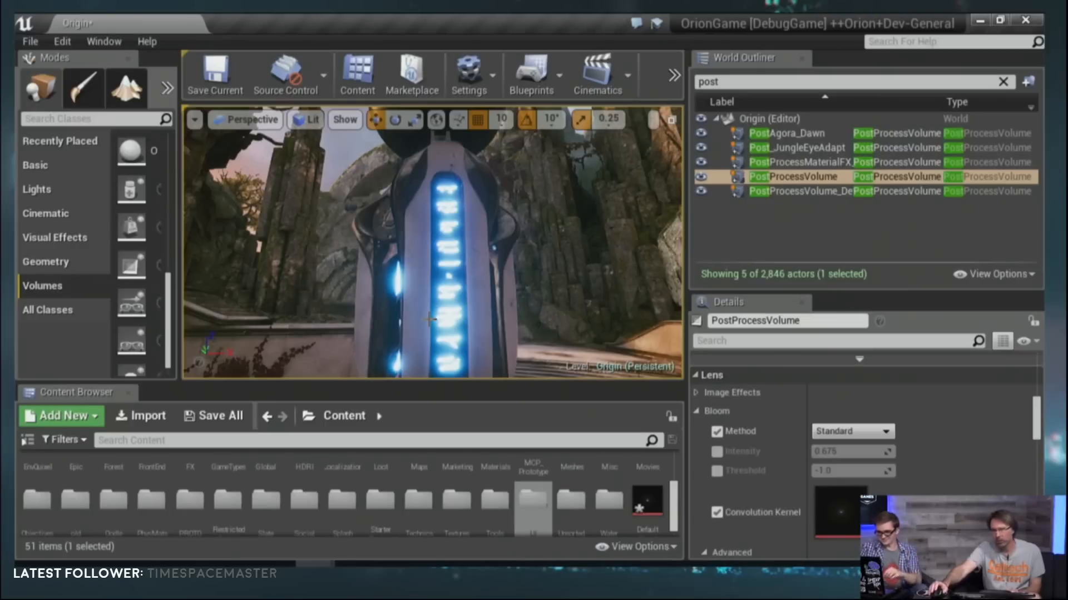
key(d)
key(a)
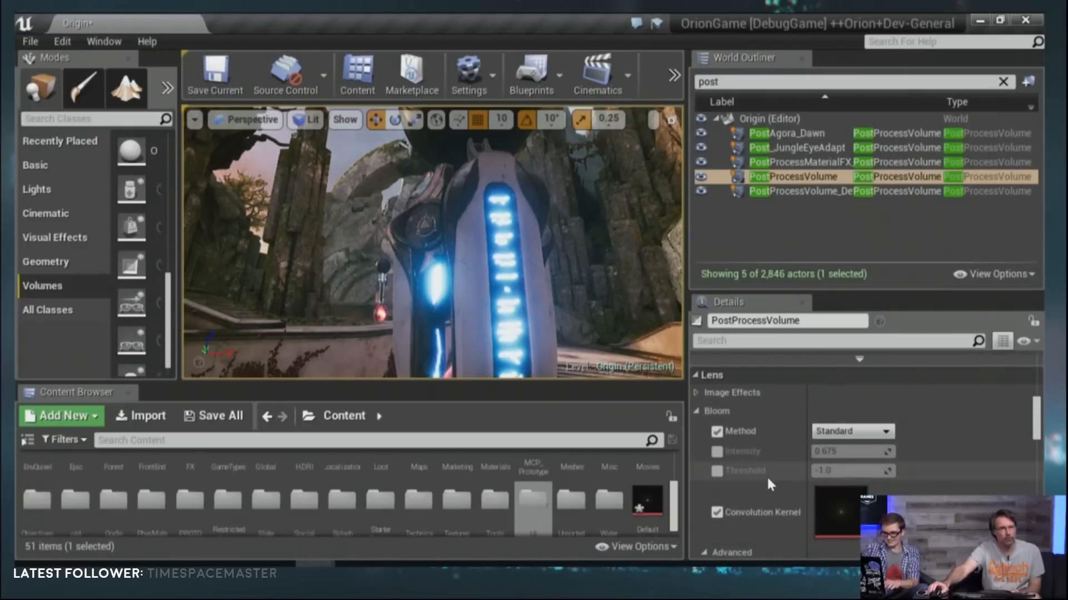
Step: Set the Bloom method of the PostProcessVolume to Convolution
scroll(766, 475, down, 1)
scroll(763, 484, up, 1)
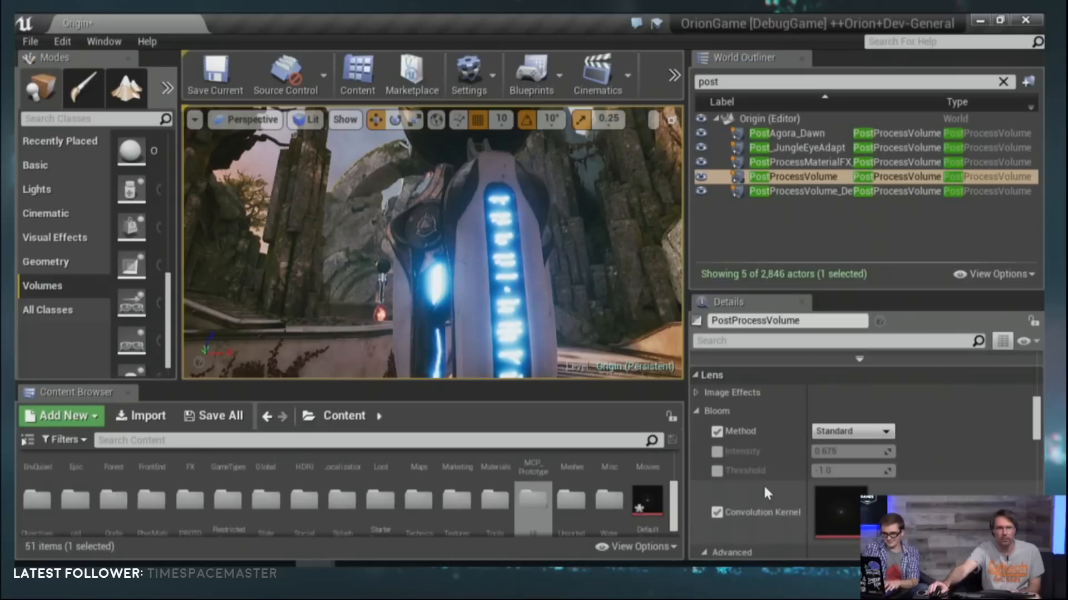
click(838, 430)
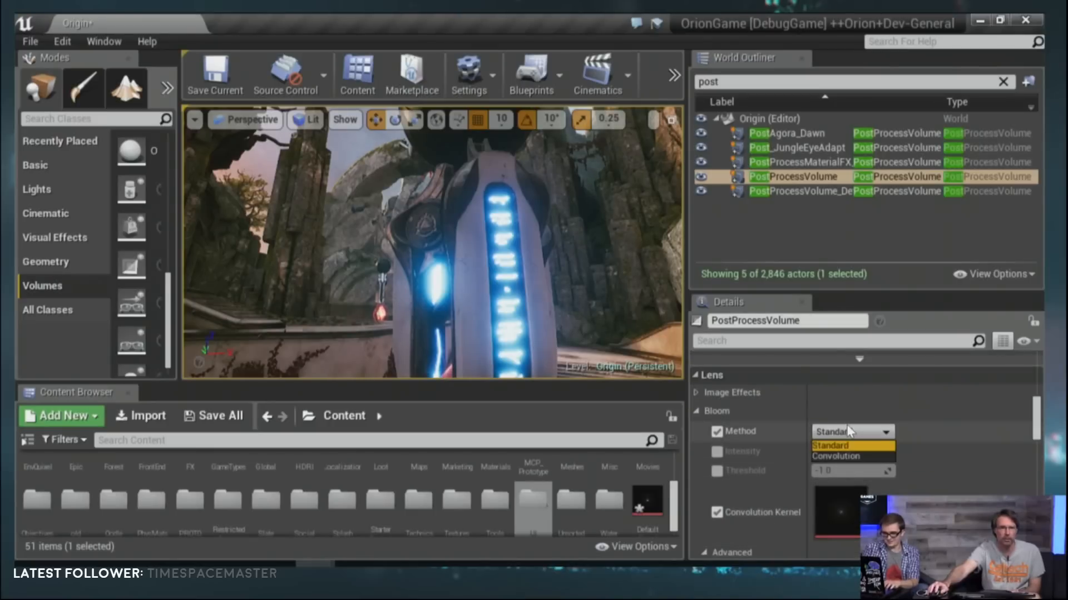
click(848, 457)
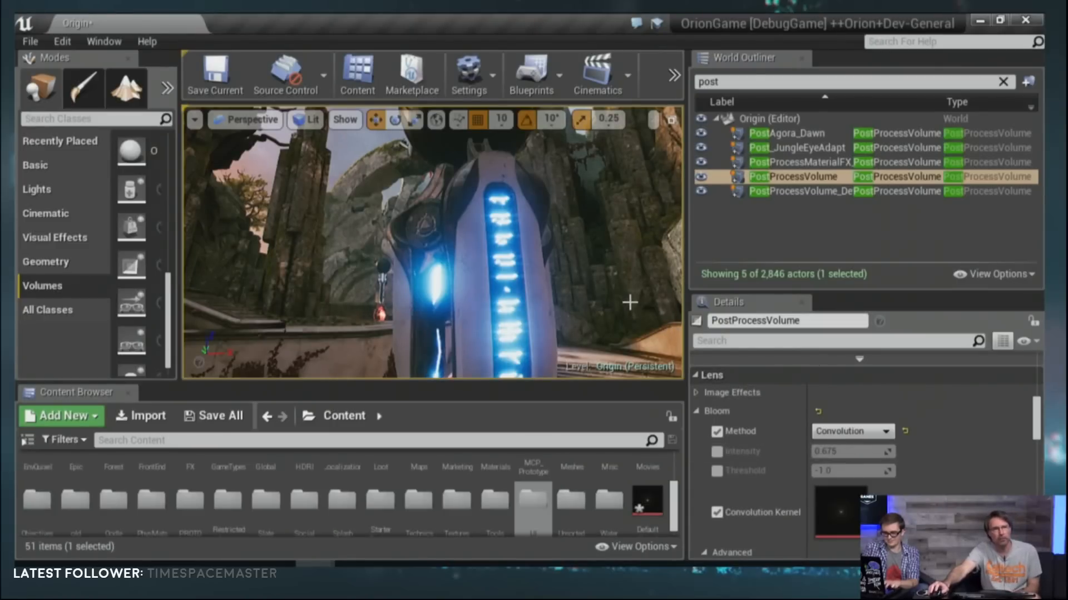
Step: Examine the convolution bloom on the tower's blue lights up close, and on the sun beside the cliffs
right_drag(629, 303, 598, 309)
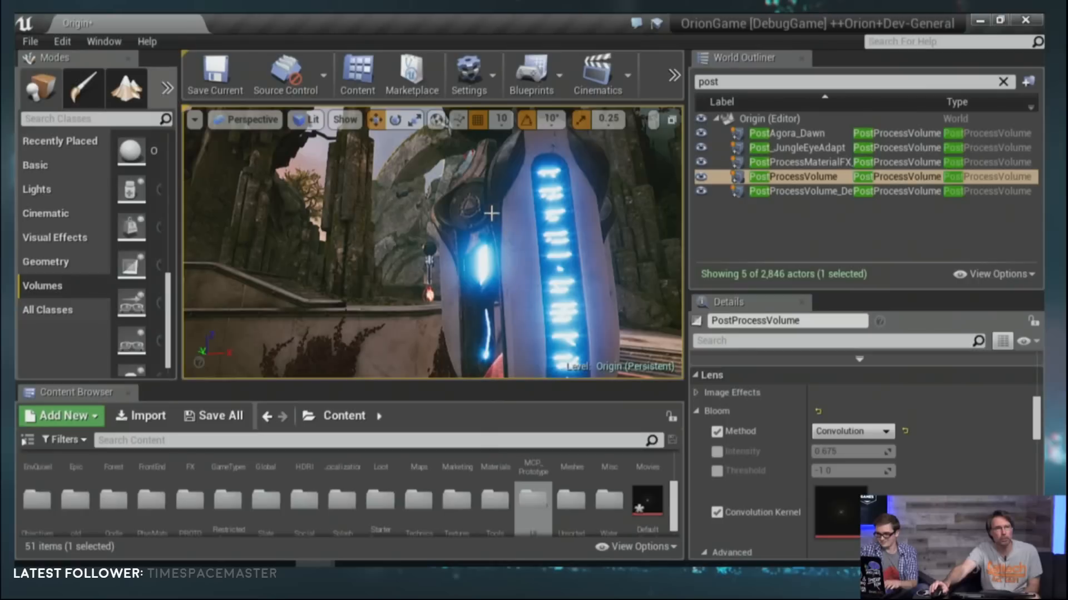
scroll(496, 318, up, 2)
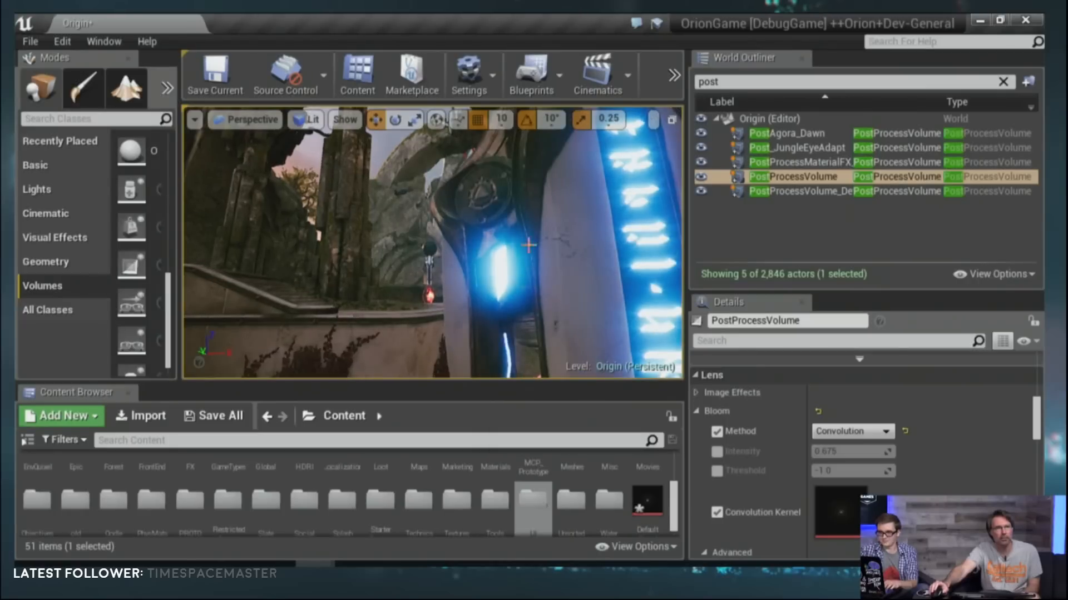
right_drag(511, 238, 580, 219)
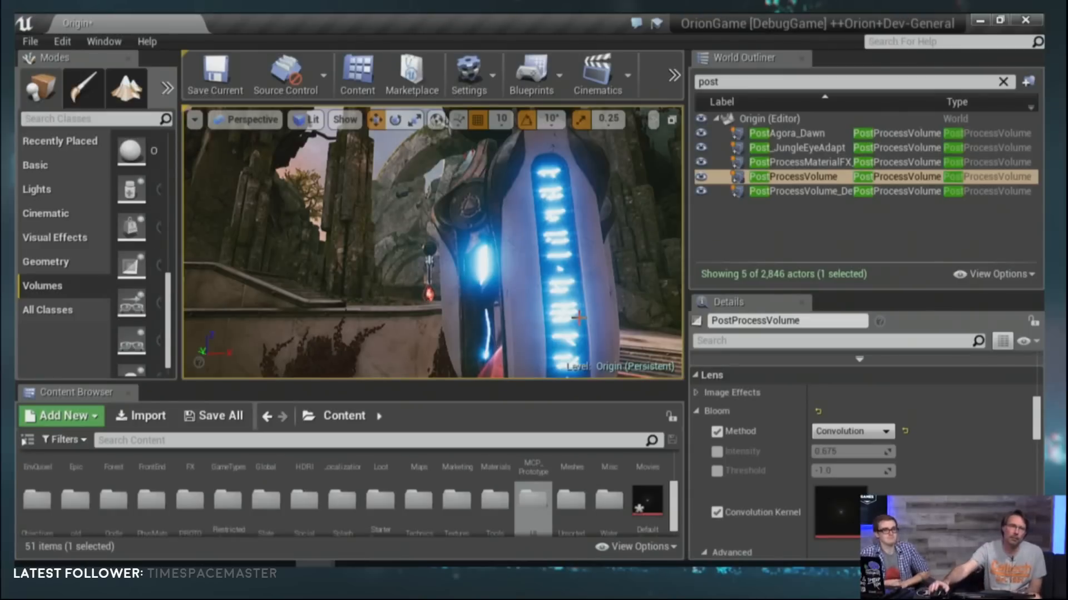
right_drag(579, 318, 520, 301)
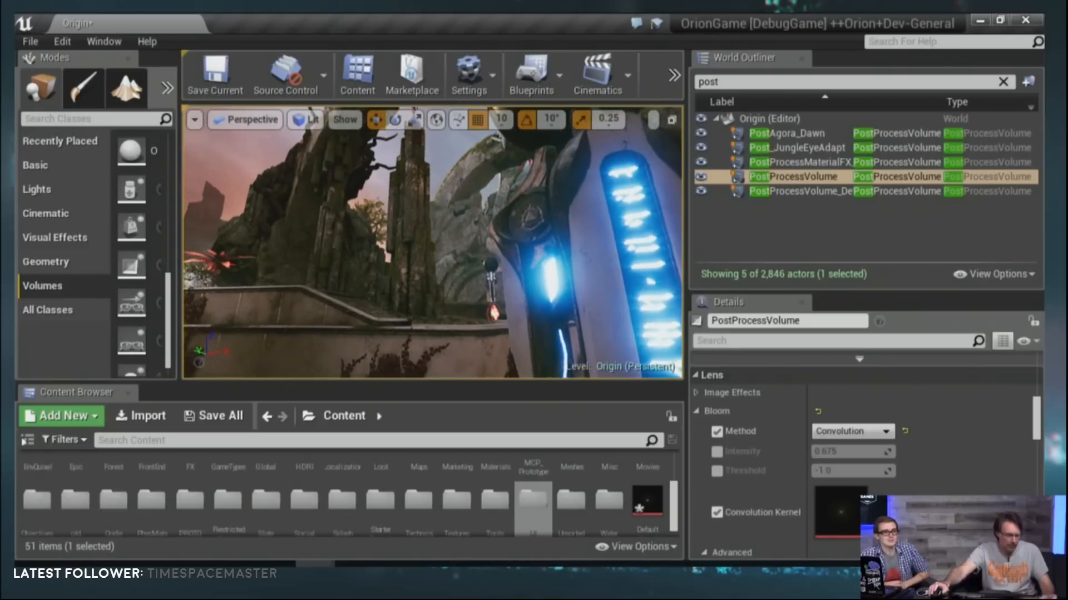
key(a)
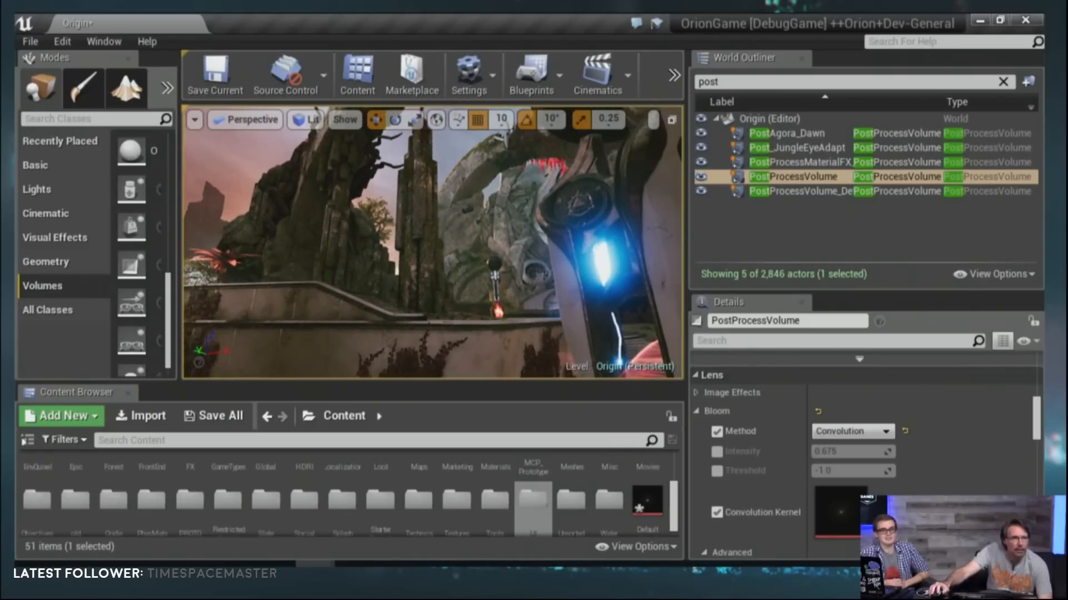
key(a)
key(e)
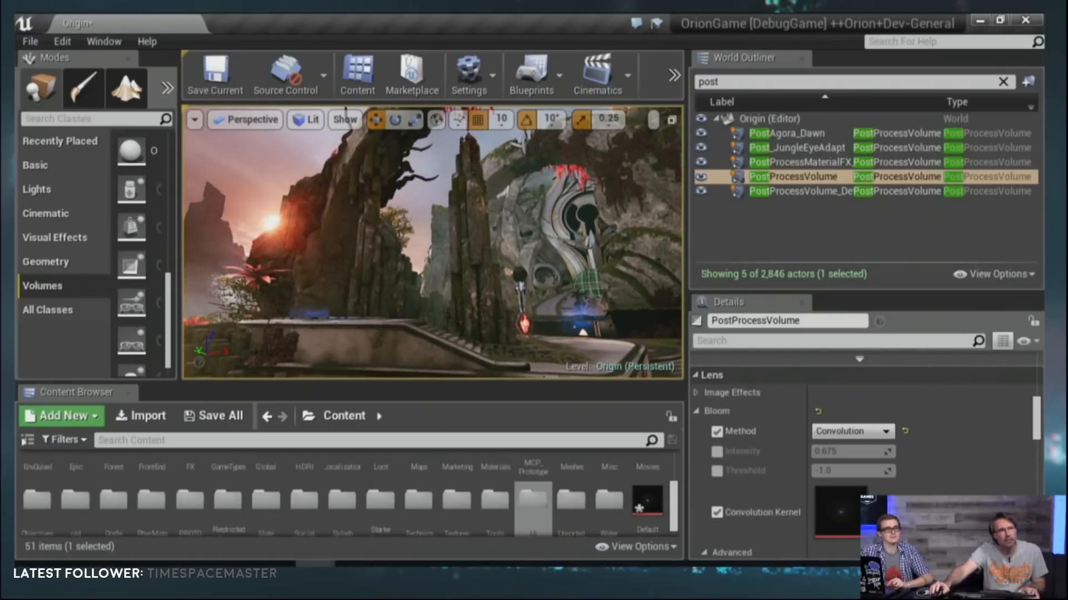
right_drag(432, 243, 406, 253)
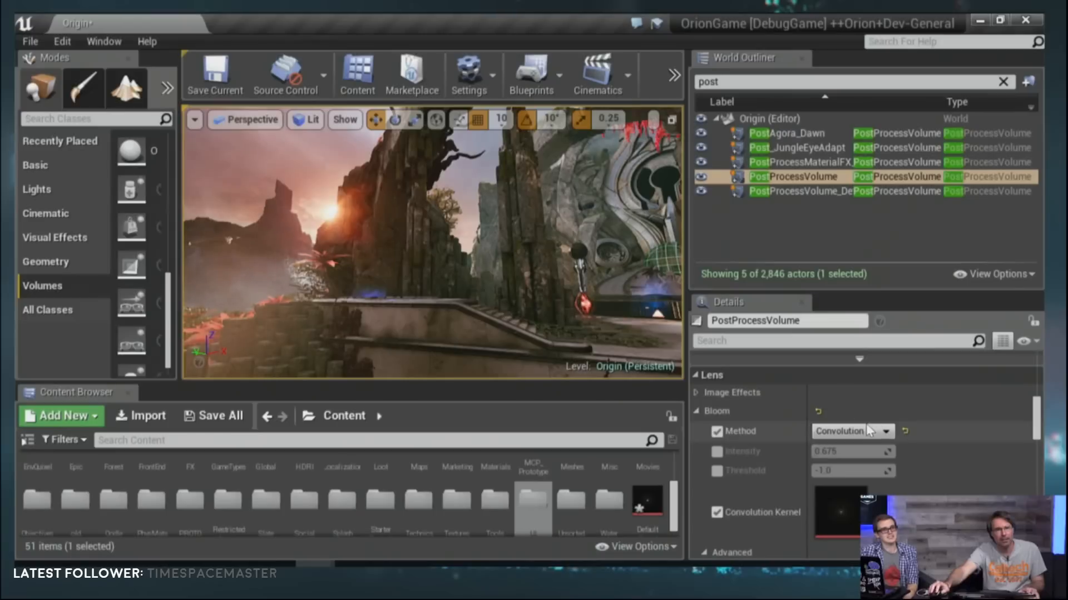
Step: Compare the sun's glow by switching the Bloom method to Standard and back to Convolution
click(853, 431)
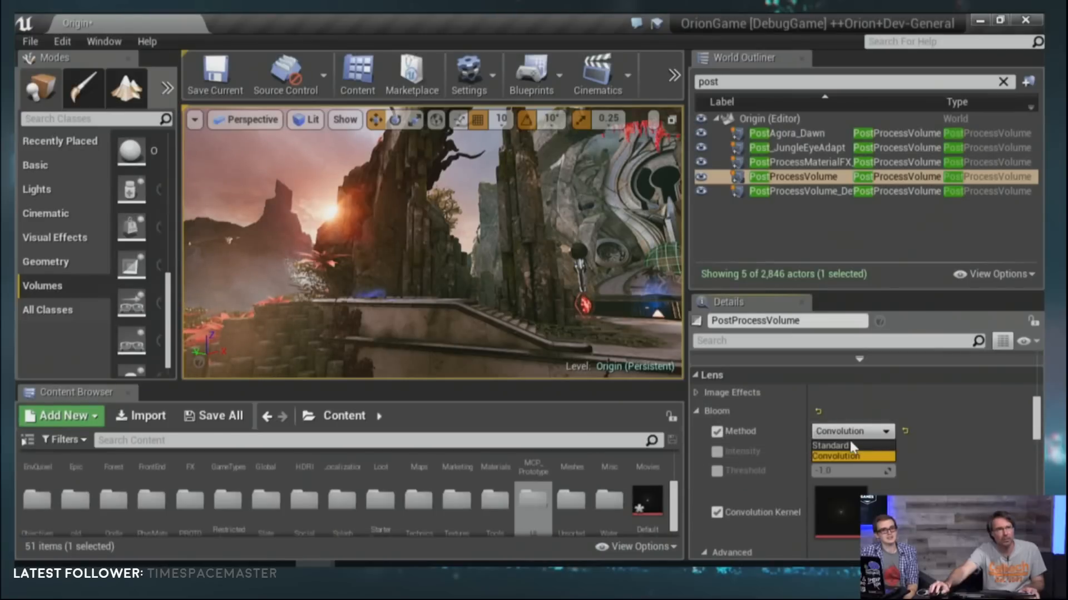
click(851, 445)
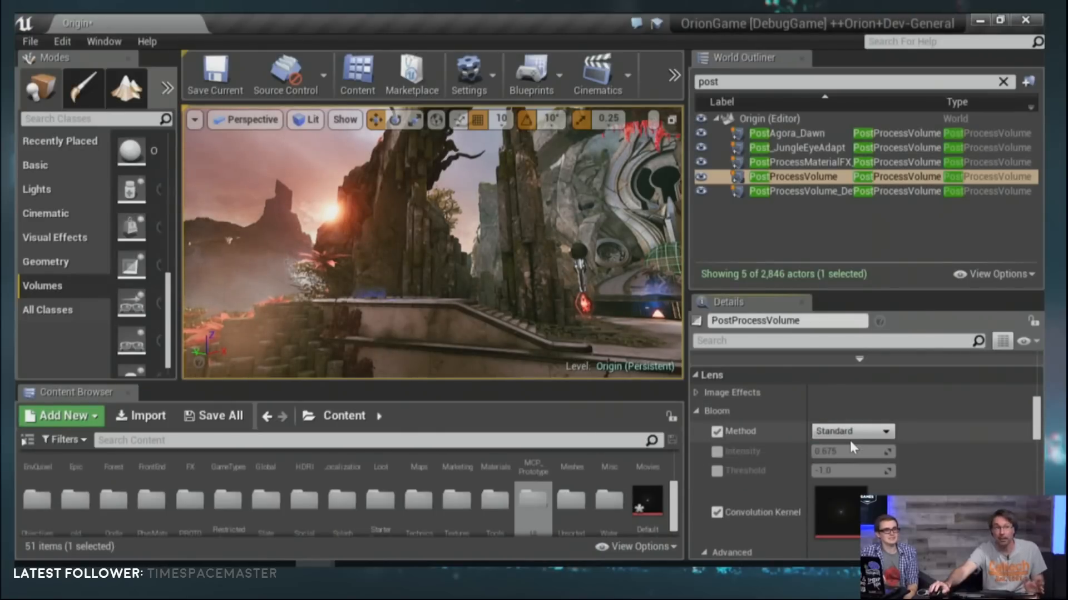
click(850, 431)
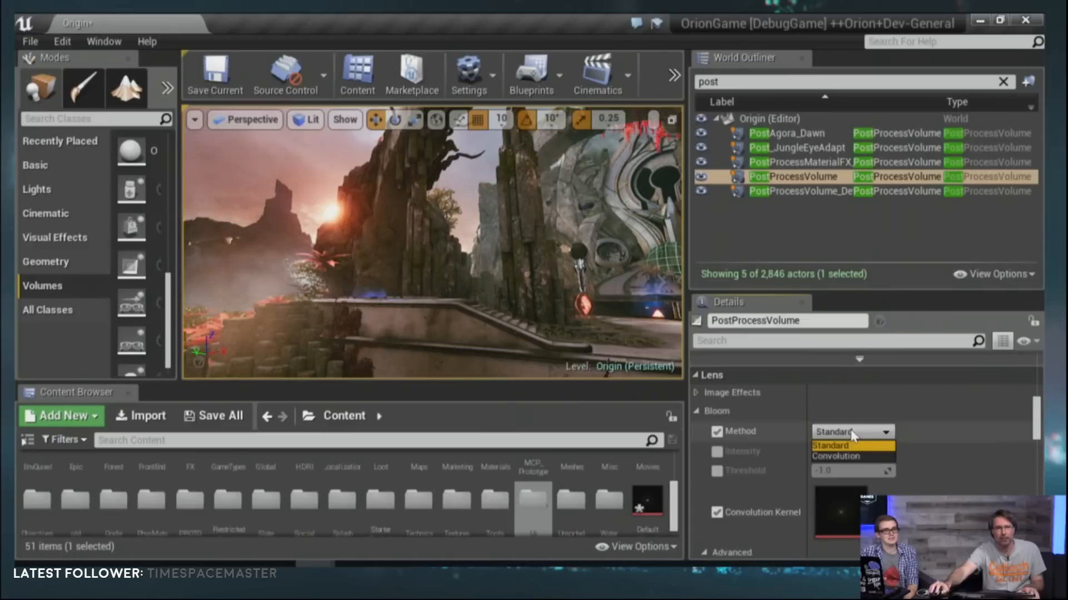
click(838, 457)
Step: Examine how the convolution bloom of the sun changes as it passes behind the tree and rocks
right_drag(548, 238, 534, 235)
key(d)
key(d)
key(w)
key(d)
key(a)
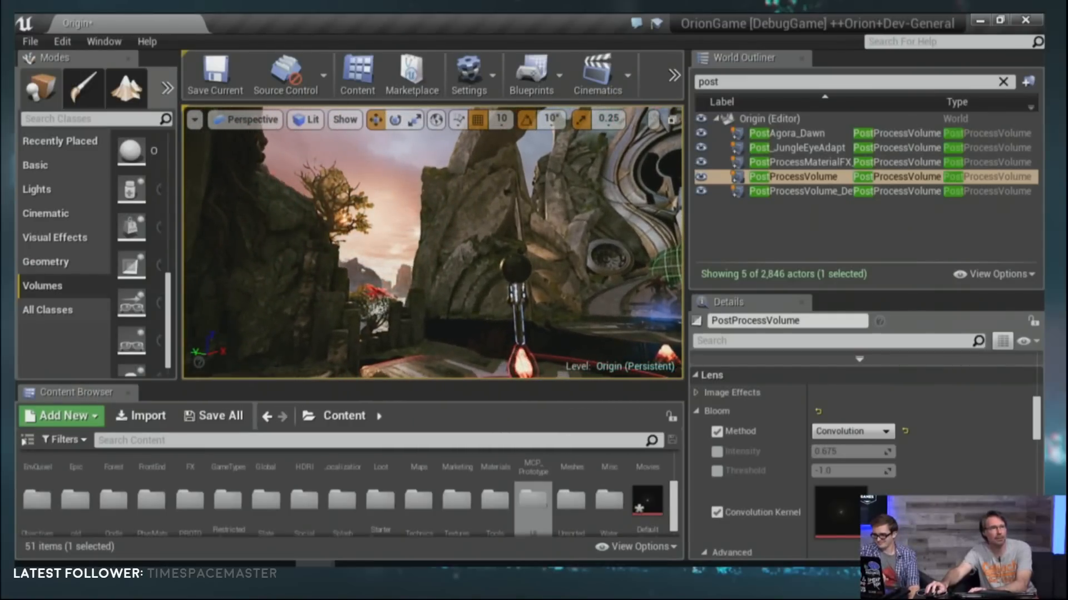
key(w)
right_drag(346, 250, 346, 250)
key(w)
key(e)
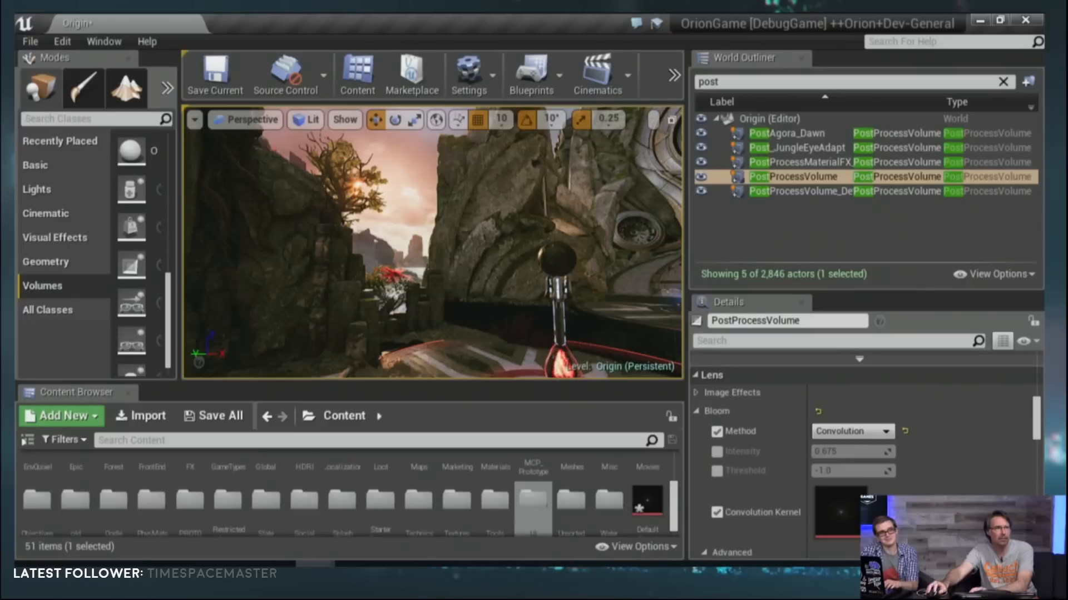
right_drag(345, 250, 345, 250)
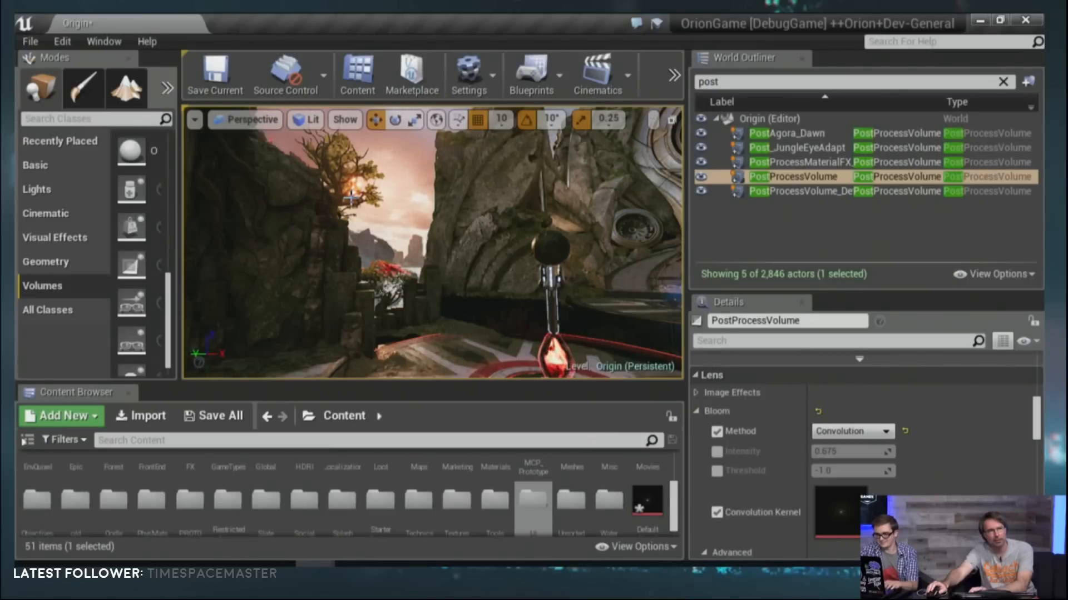
right_drag(374, 240, 400, 234)
key(a)
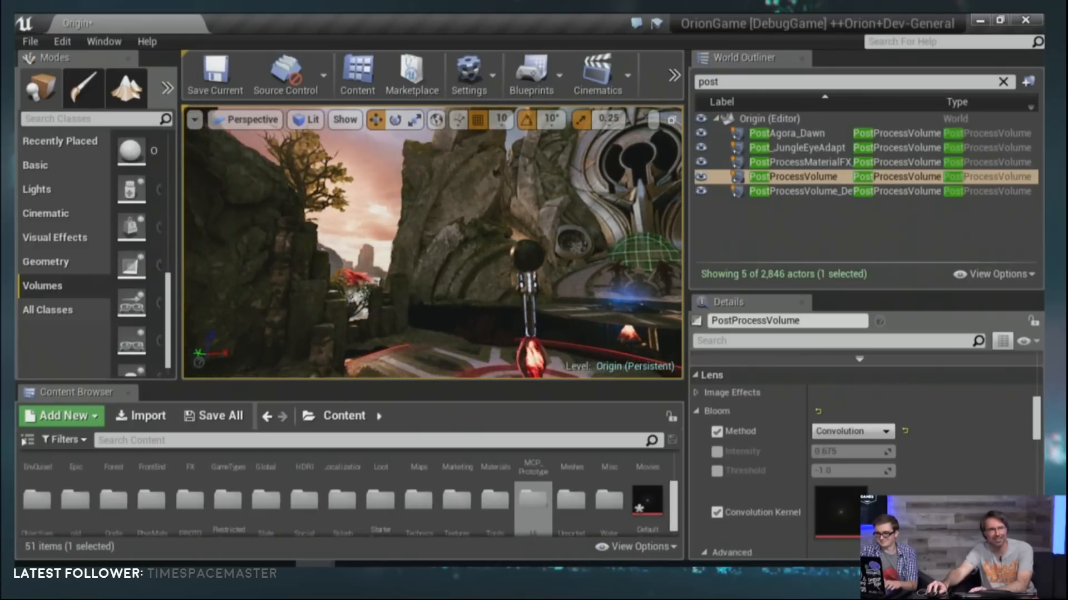
key(d)
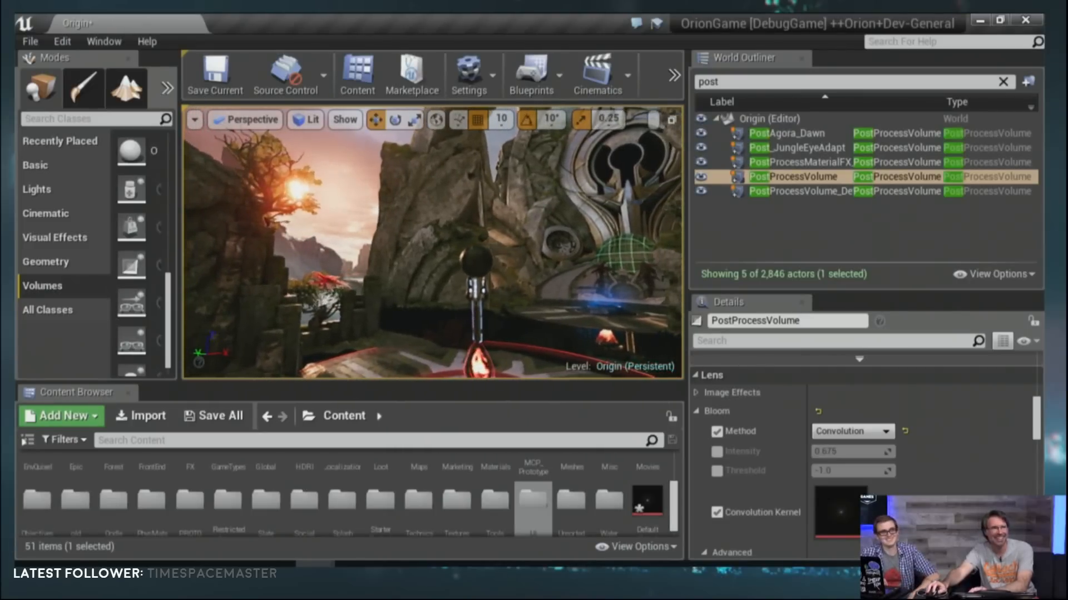
Step: Inspect the blue lights at the base of the dark pillar at close range
click(375, 233)
key(w)
right_drag(375, 233, 334, 231)
key(w)
key(d)
key(w)
mouse_move(334, 231)
middle_down()
mouse_move(327, 253)
mouse_move(332, 243)
middle_up()
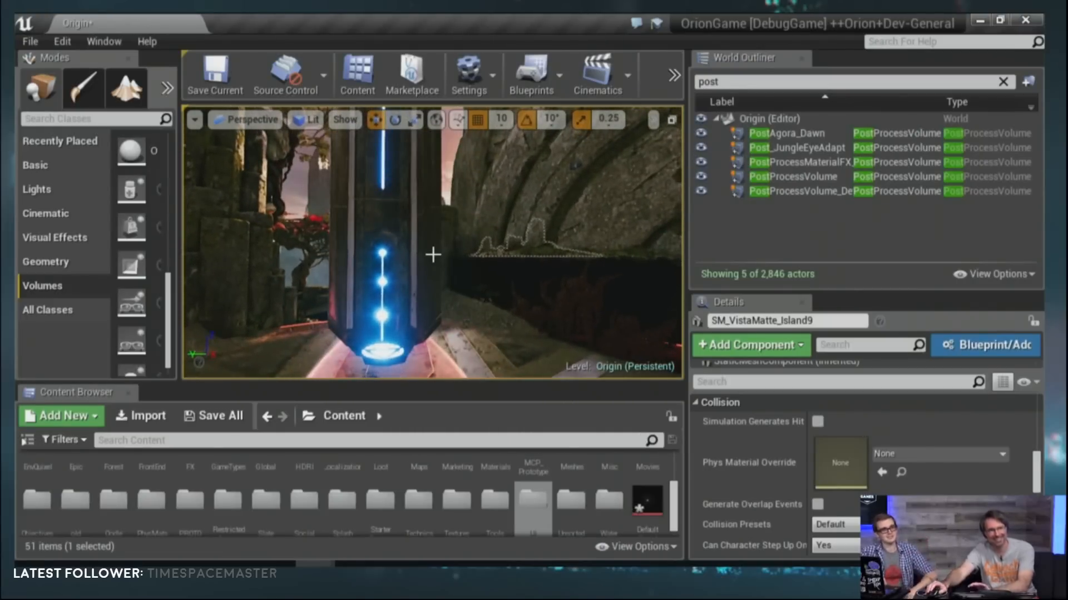
Step: Reselect the PostProcessVolume actor and bring its Bloom settings back into view
scroll(1003, 463, up, 2)
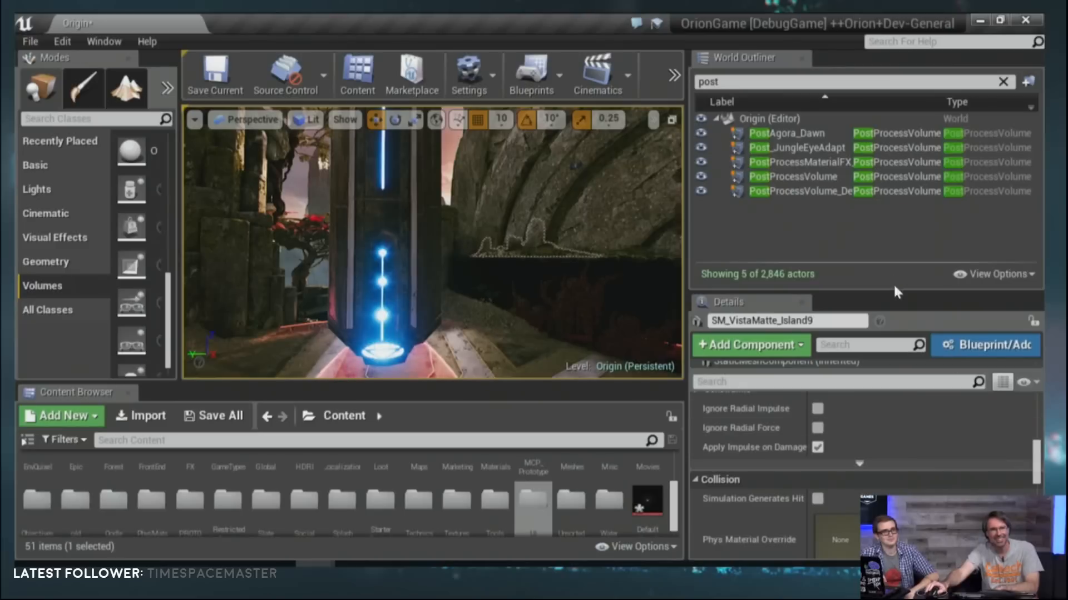
scroll(919, 475, down, 3)
scroll(919, 475, down, 5)
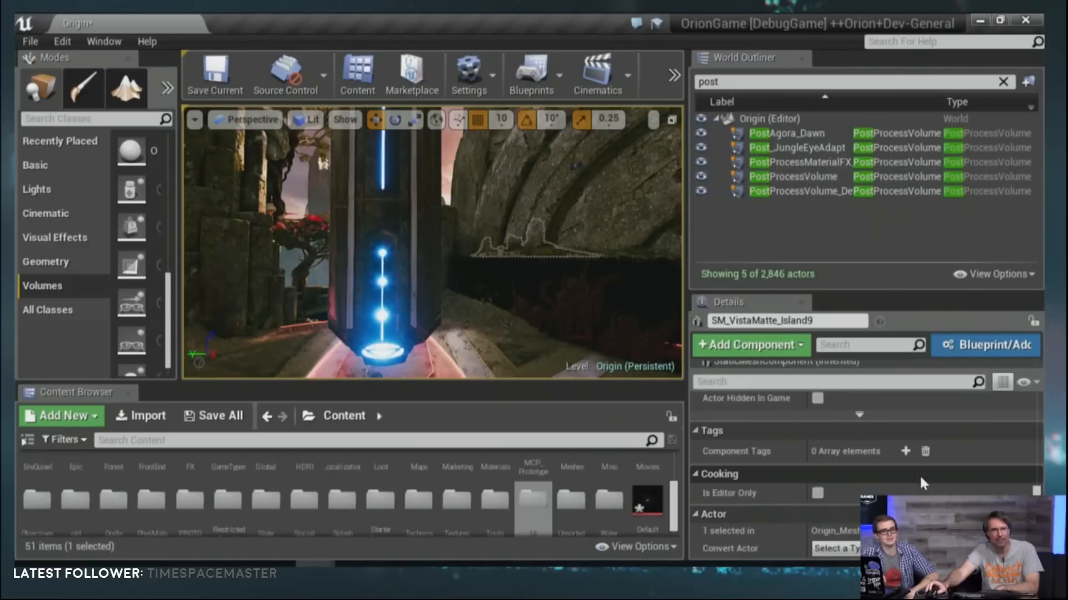
scroll(919, 475, up, 4)
scroll(919, 475, up, 10)
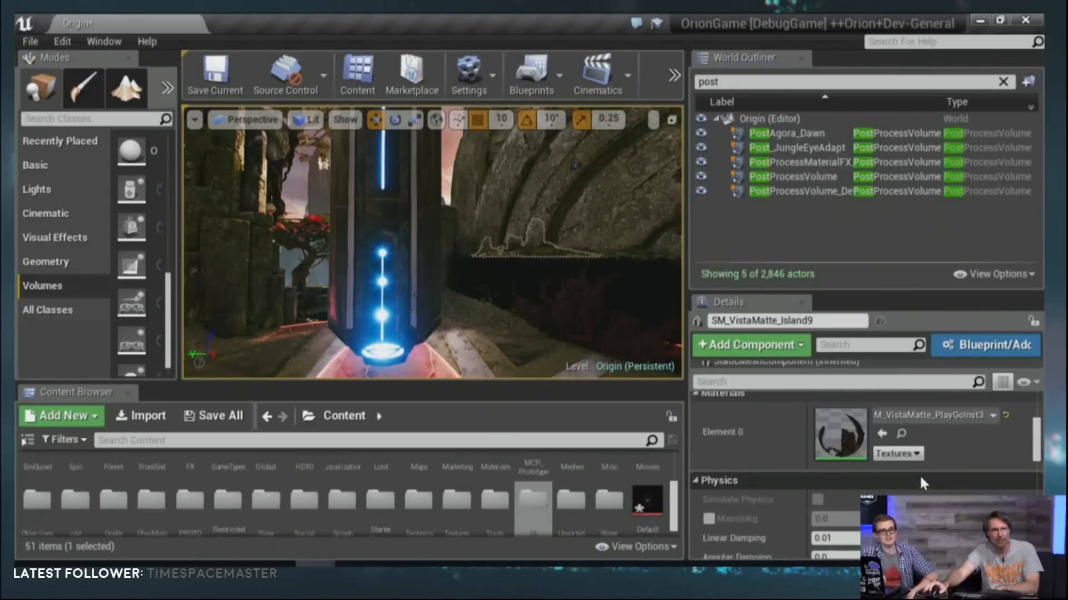
click(800, 177)
scroll(842, 484, down, 3)
scroll(840, 479, down, 8)
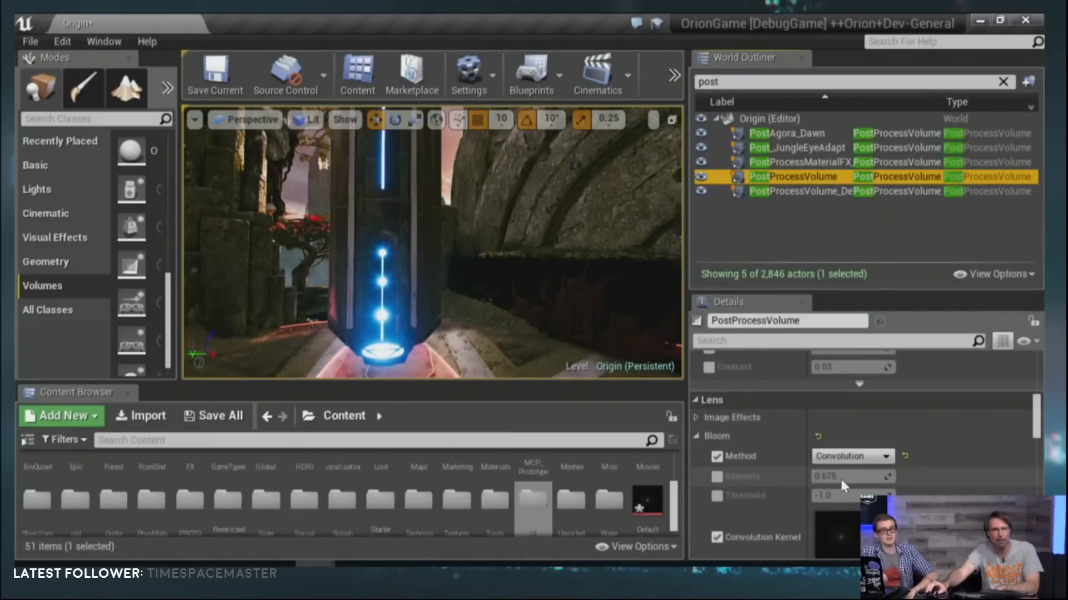
Step: Compare the glow on the pillar's blue lights by switching the Bloom method to Standard and back to Convolution
click(850, 379)
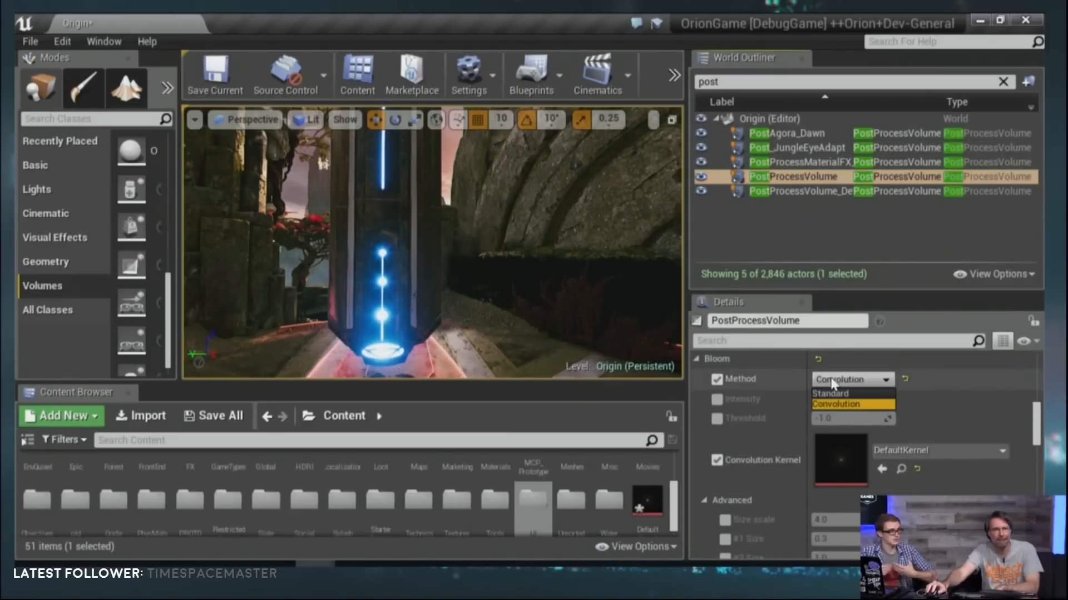
click(841, 394)
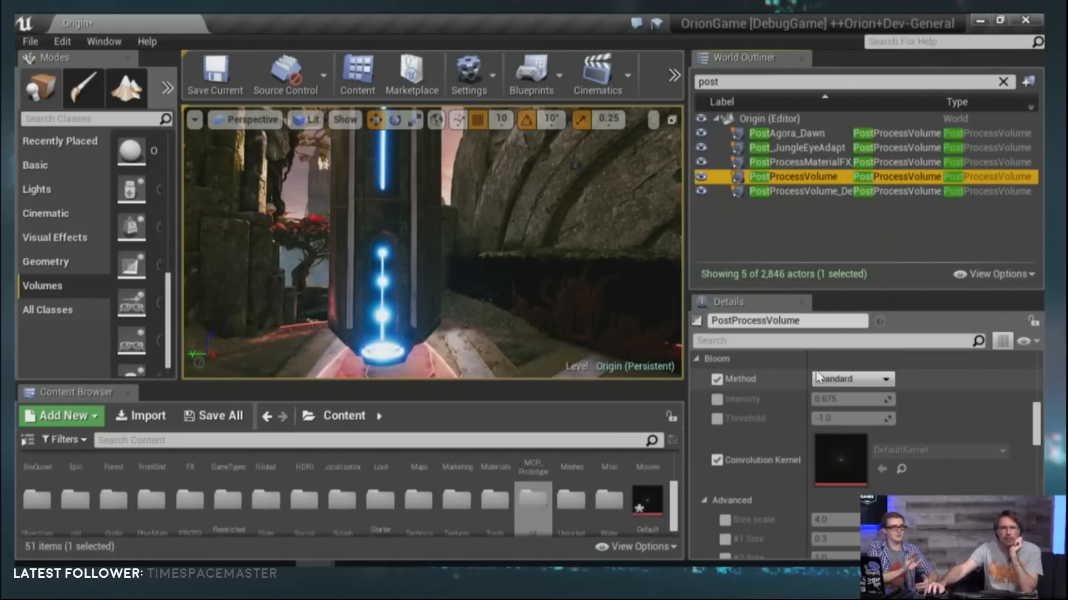
click(822, 378)
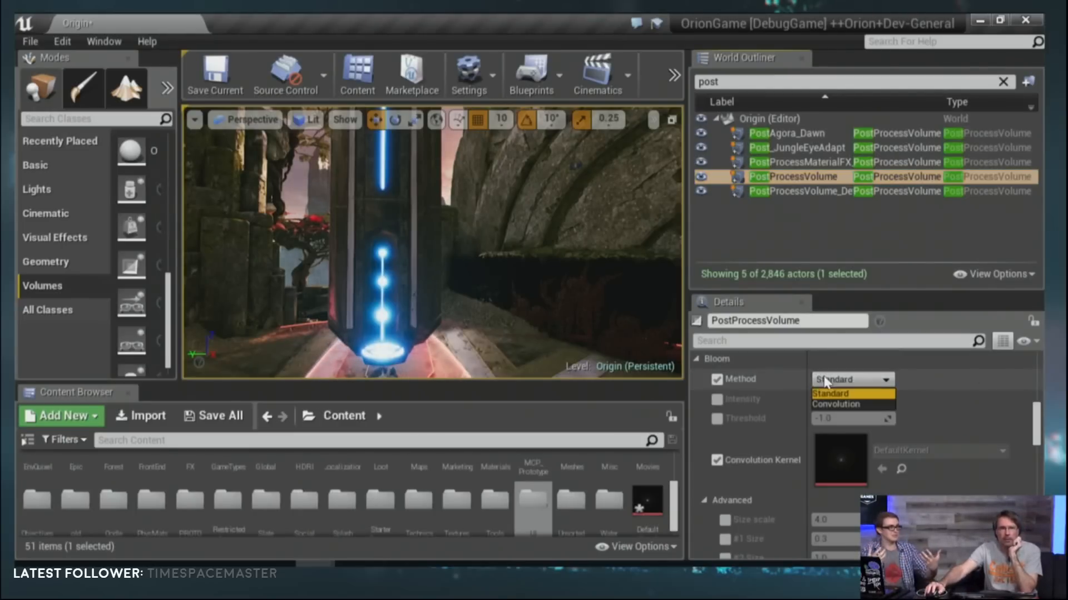
click(834, 405)
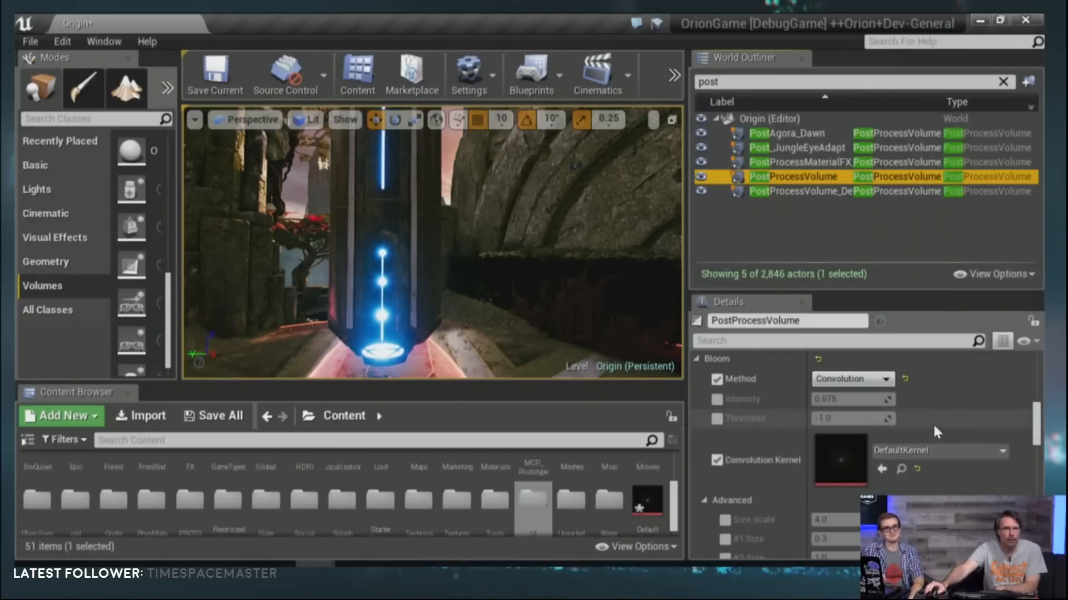
Step: Examine the convolution bloom around the pillar's vertical blue light strip from different distances and angles
right_drag(528, 289, 513, 273)
key(w)
key(s)
key(w)
key(s)
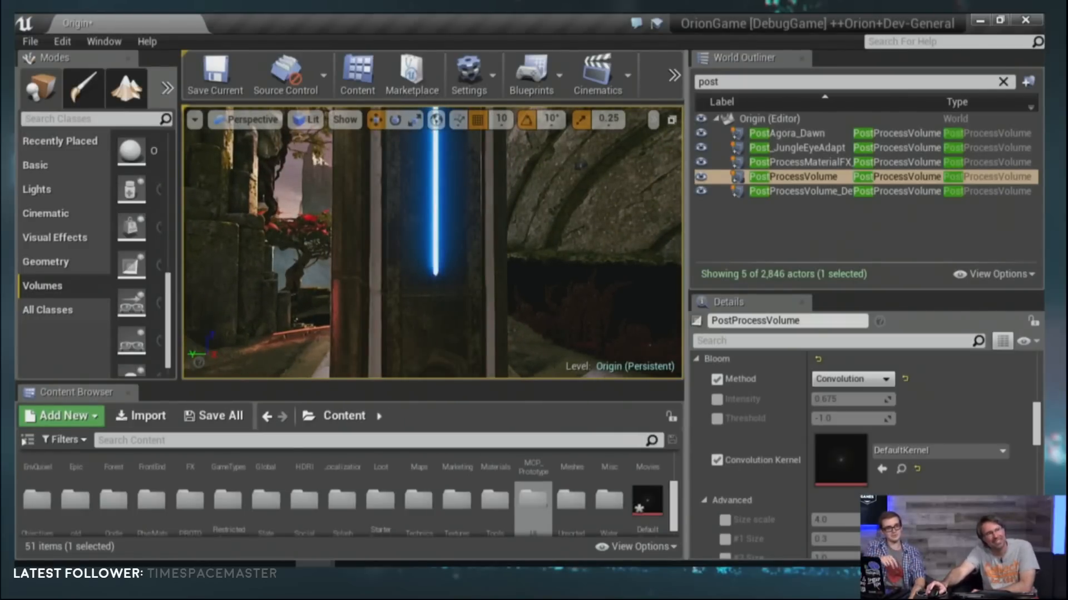
right_drag(551, 318, 551, 115)
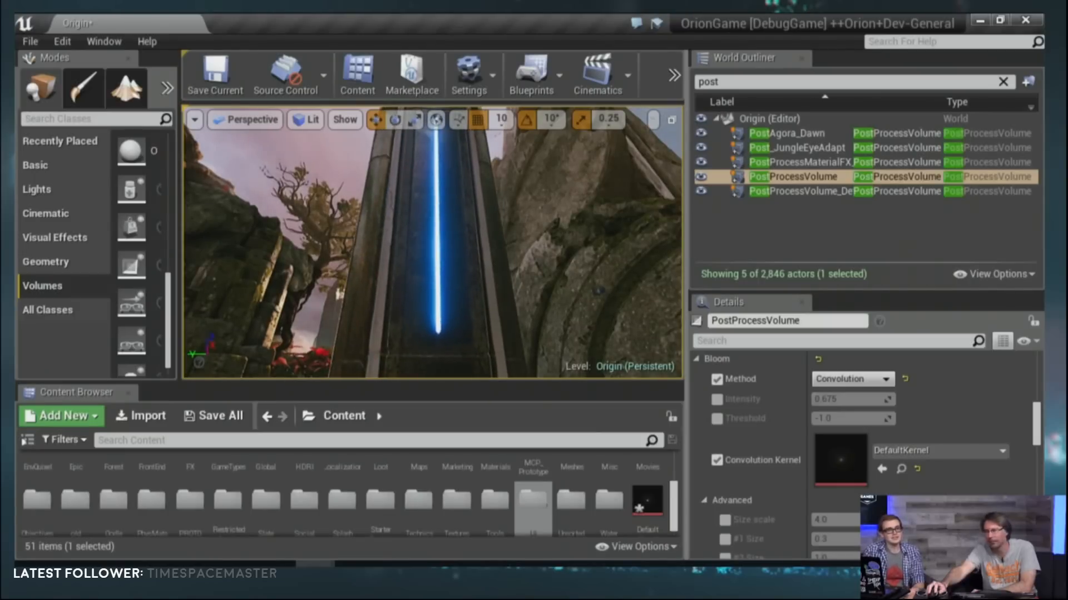
Step: Examine the convolution bloom on the pillar's blue lights in a full-screen viewport, from close range to farther back
right_drag(551, 114, 551, 319)
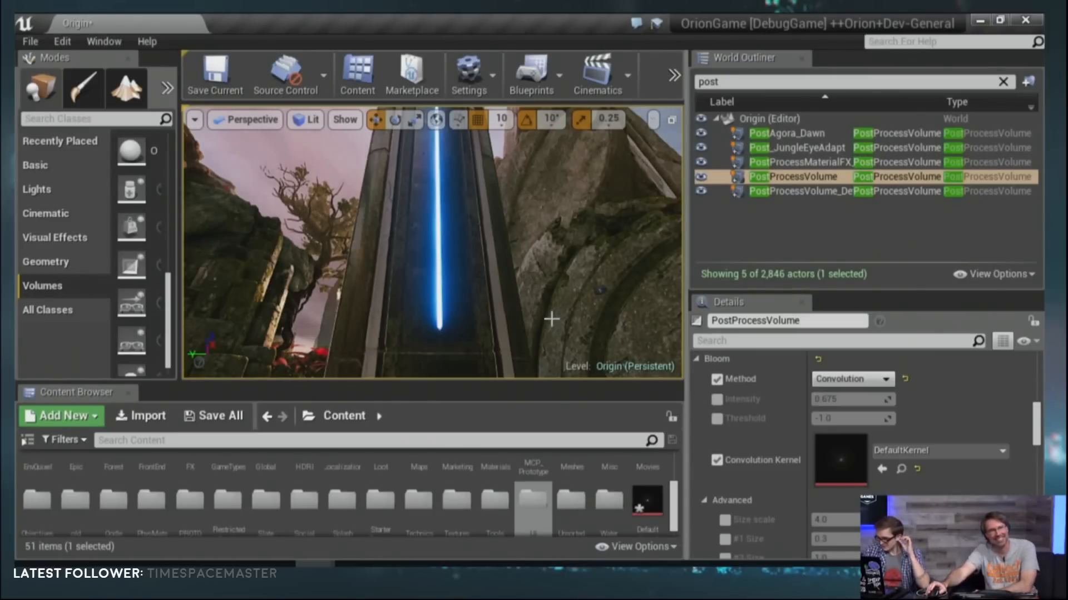
mouse_move(432, 242)
right_down()
mouse_move(426, 270)
mouse_move(433, 238)
right_up()
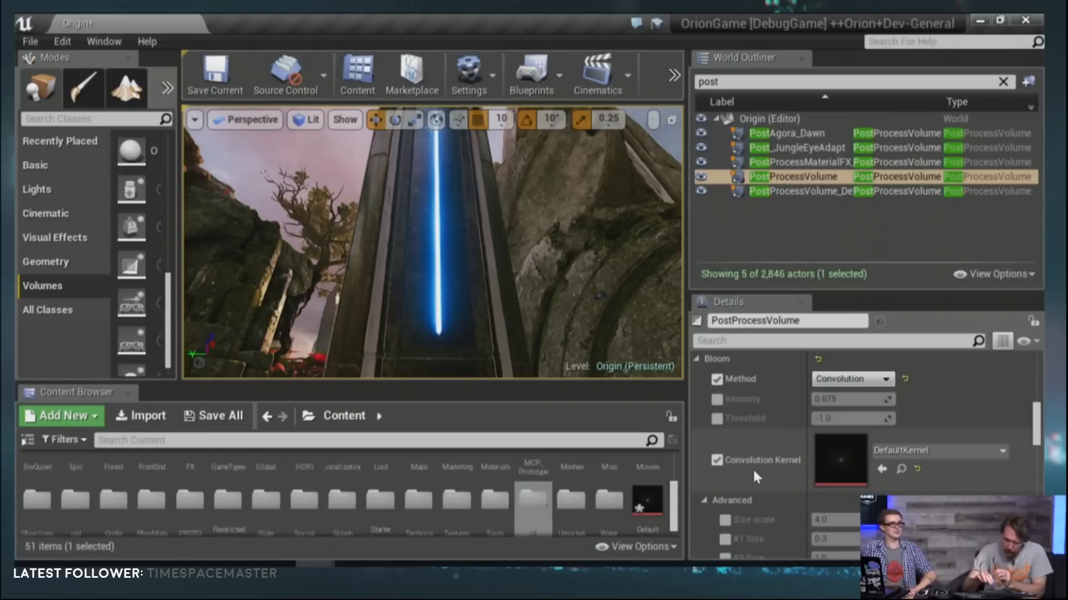
key(F11)
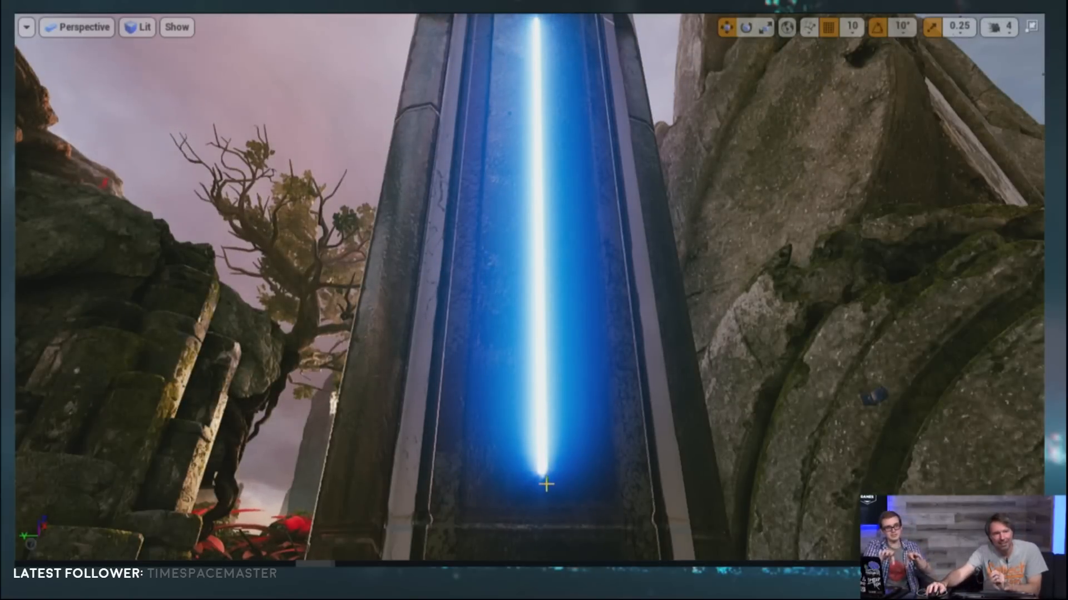
scroll(551, 502, down, 5)
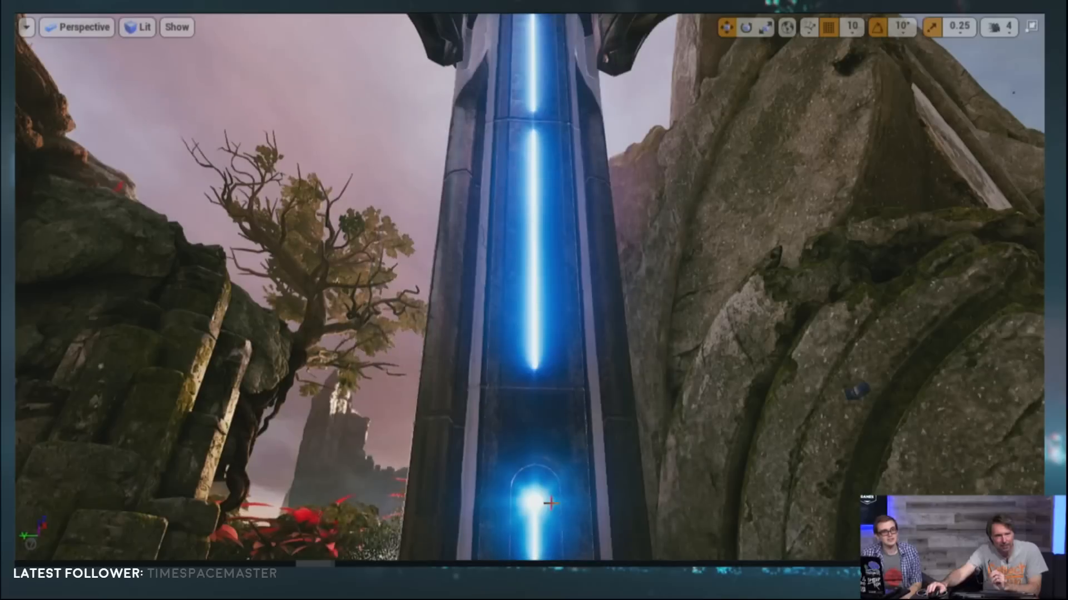
scroll(587, 492, down, 5)
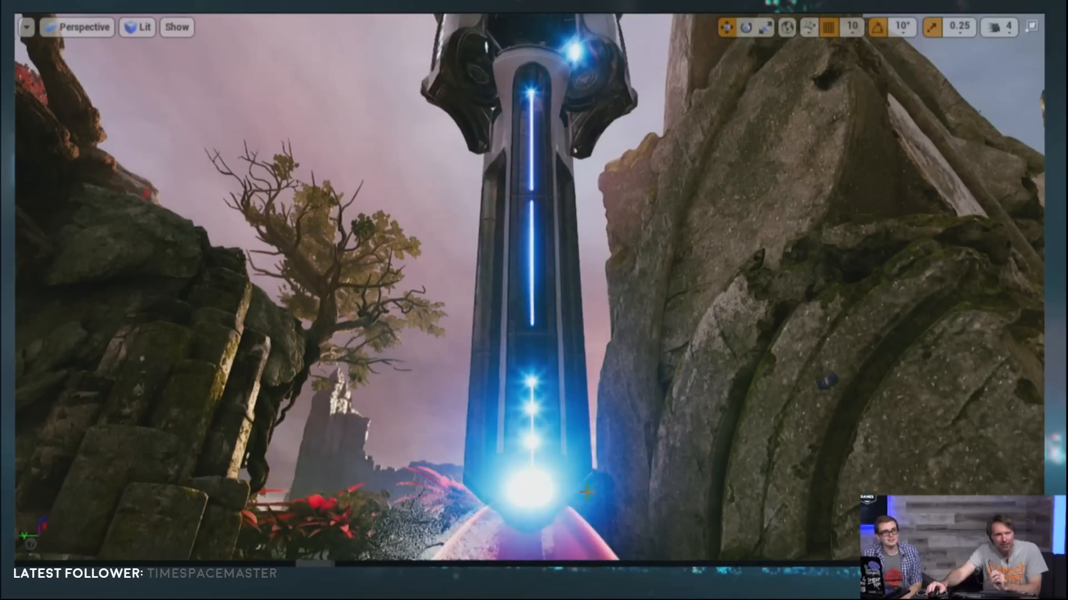
Step: Inspect the bloom of the sun shining through the tree, and return to the blue lights at the pillar's base
middle_drag(587, 492, 275, 322)
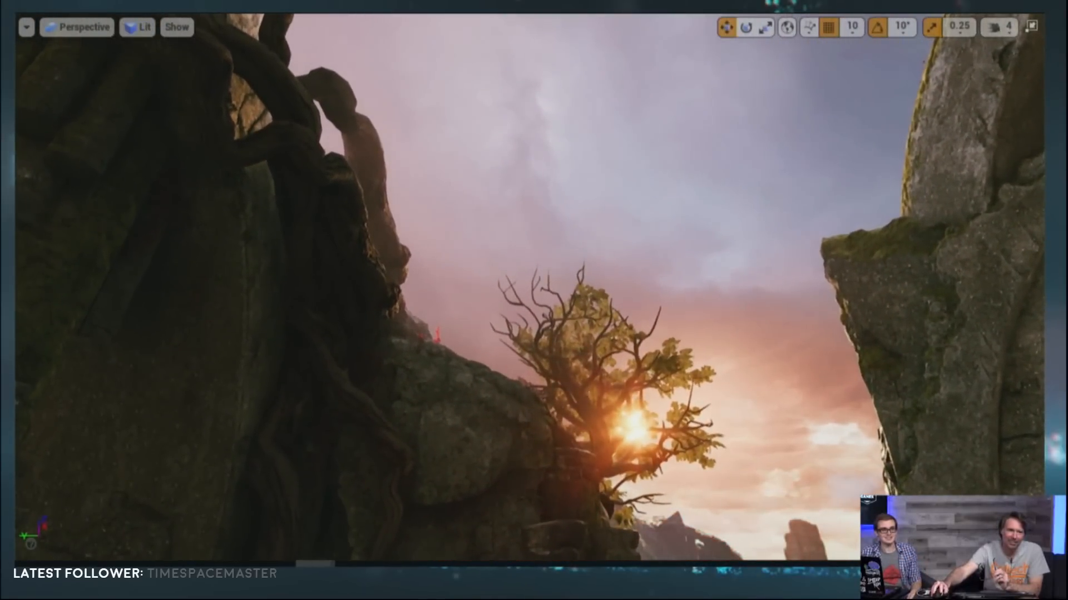
middle_drag(580, 496, 575, 490)
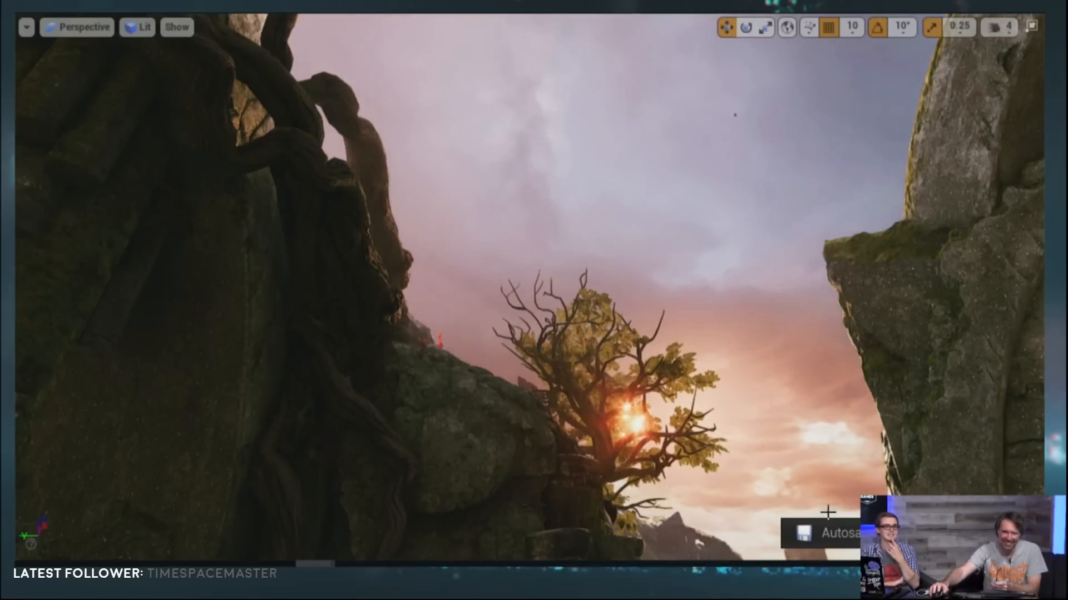
middle_drag(785, 458, 784, 468)
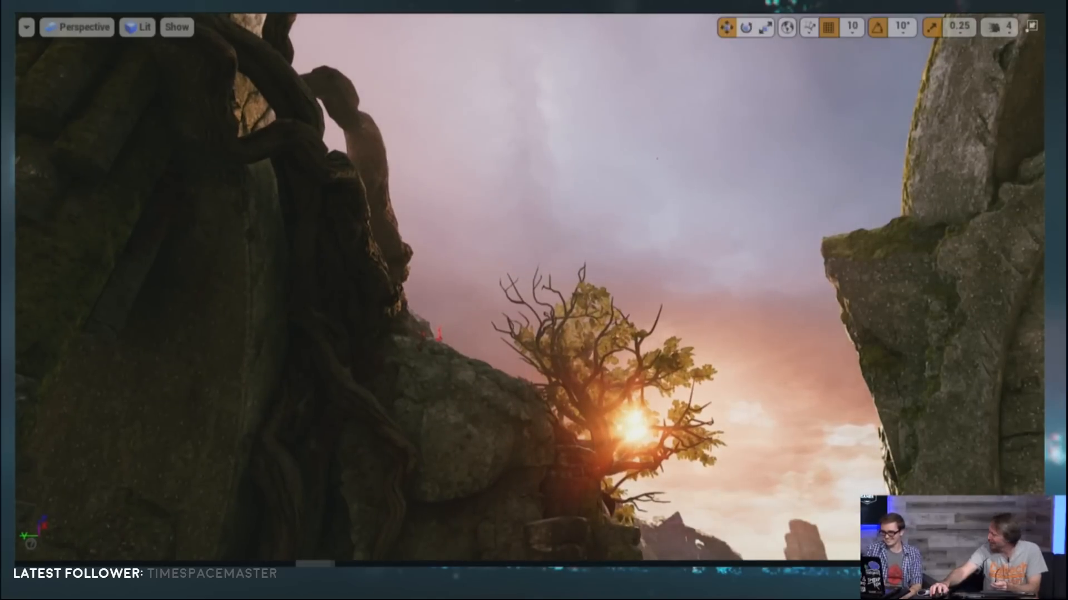
middle_drag(785, 468, 865, 510)
middle_drag(788, 441, 859, 465)
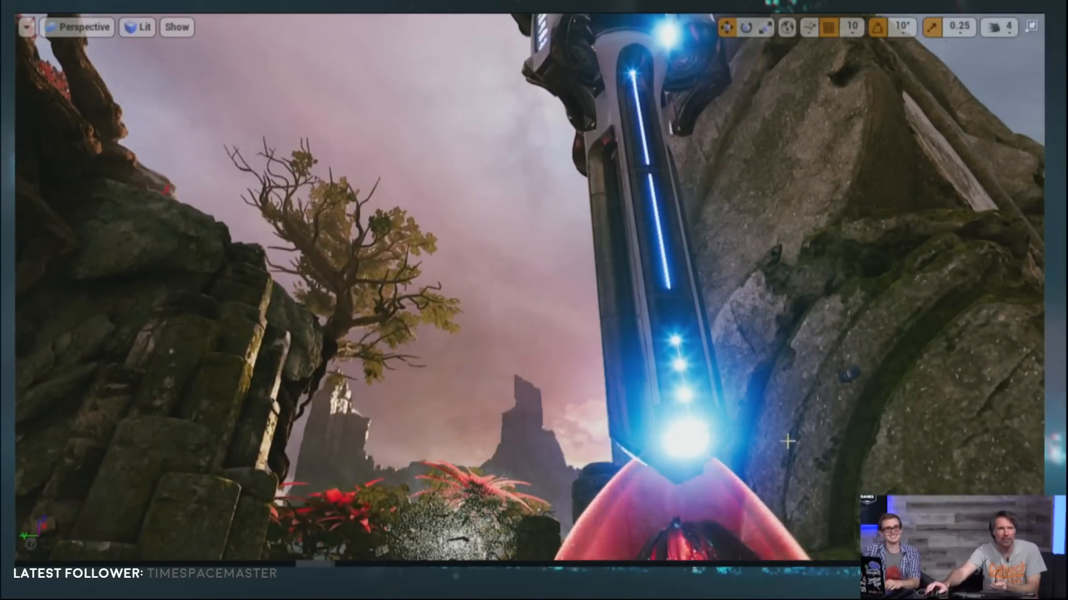
scroll(788, 441, up, 2)
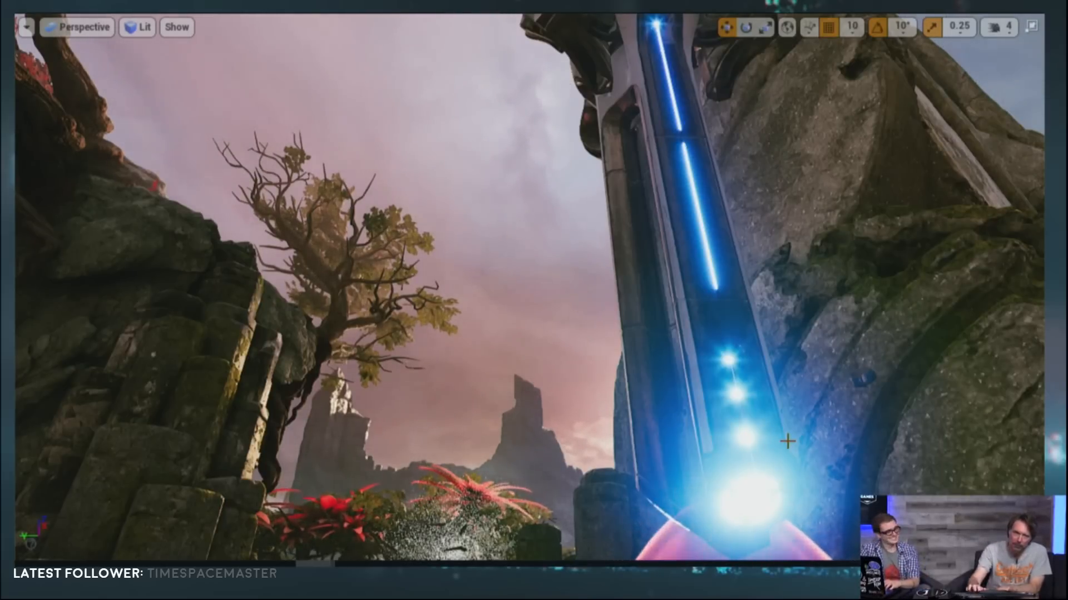
Step: Restore the normal editor layout and bring the PostProcessVolume's Bloom method and kernel settings into view
key(F11)
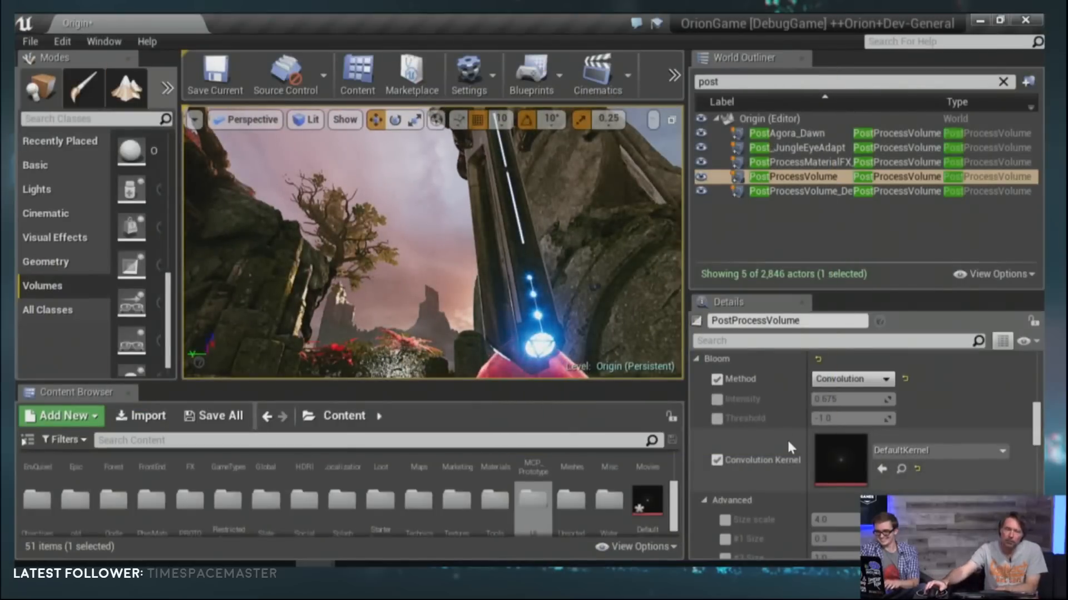
scroll(789, 416, up, 2)
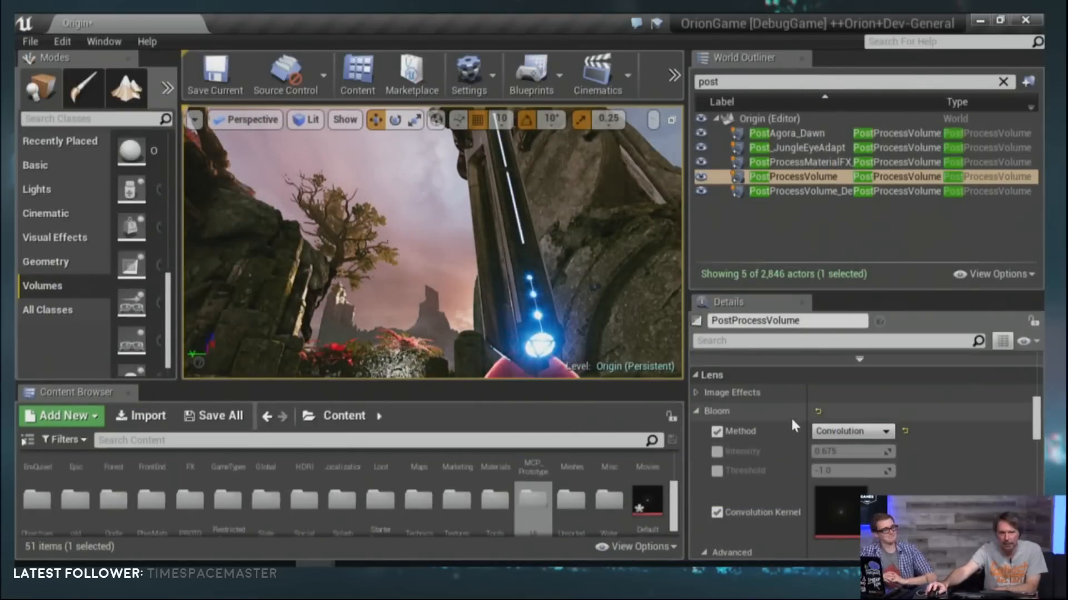
click(696, 412)
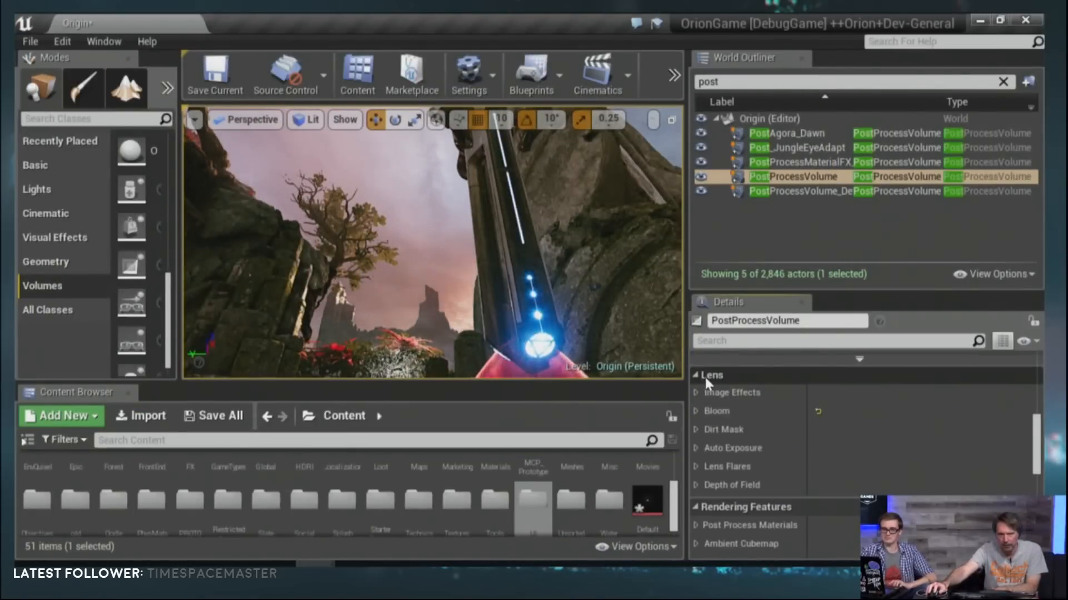
click(698, 412)
scroll(723, 420, down, 1)
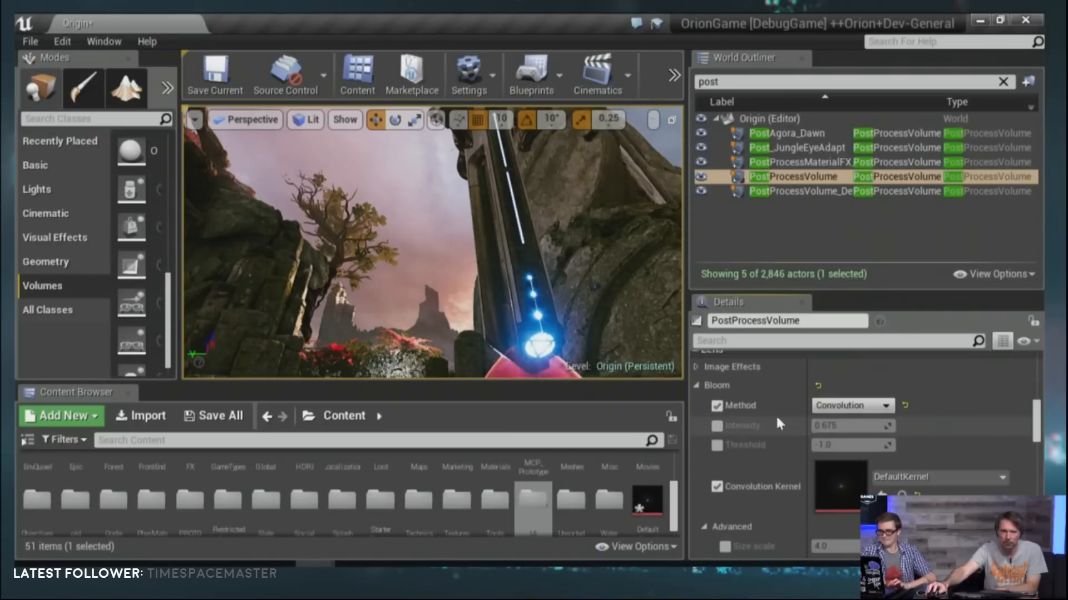
Step: Switch the Bloom method to Standard to review its advanced size settings, and return it to Convolution
click(718, 405)
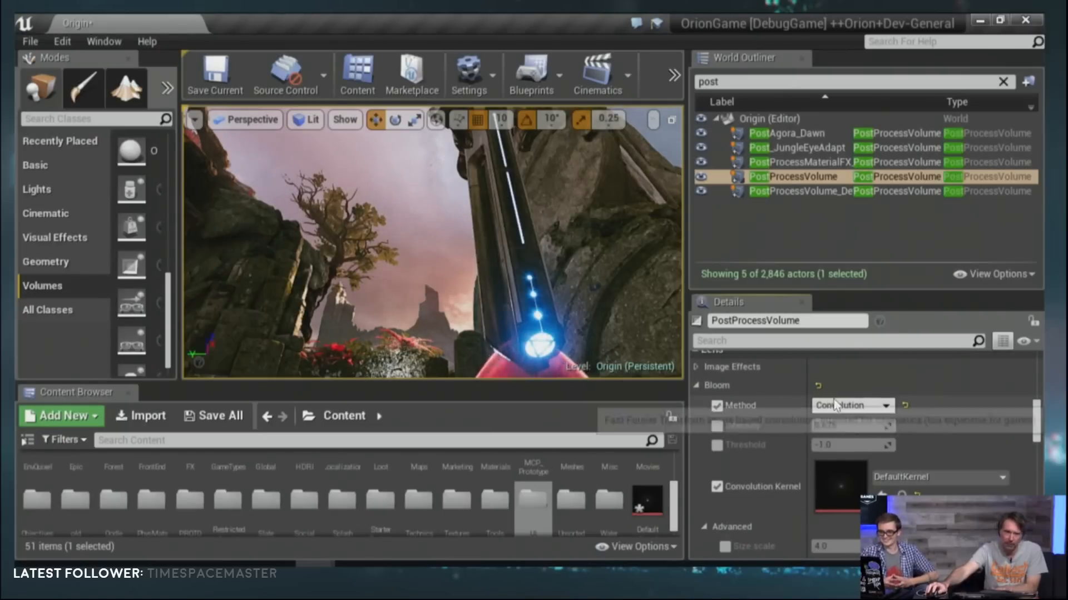
click(867, 406)
click(867, 421)
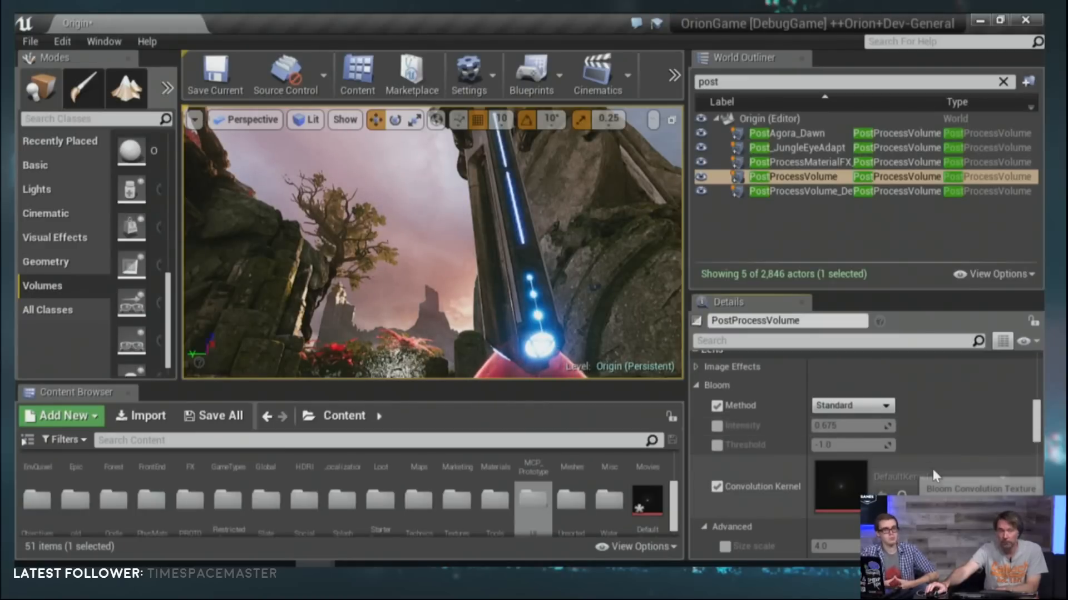
scroll(933, 470, down, 1)
scroll(933, 472, down, 2)
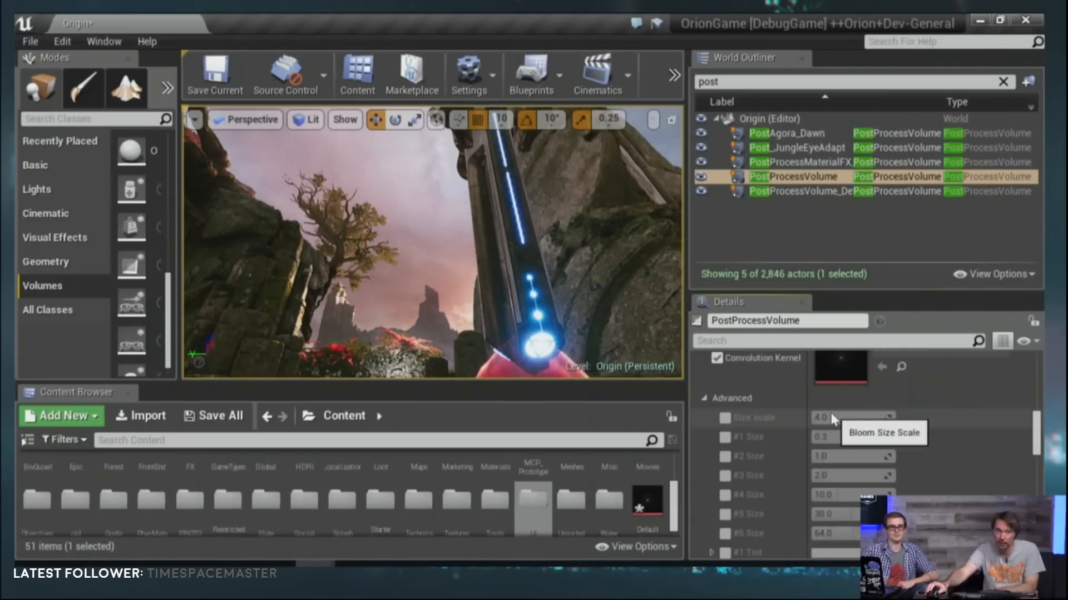
scroll(855, 422, up, 2)
scroll(856, 424, up, 1)
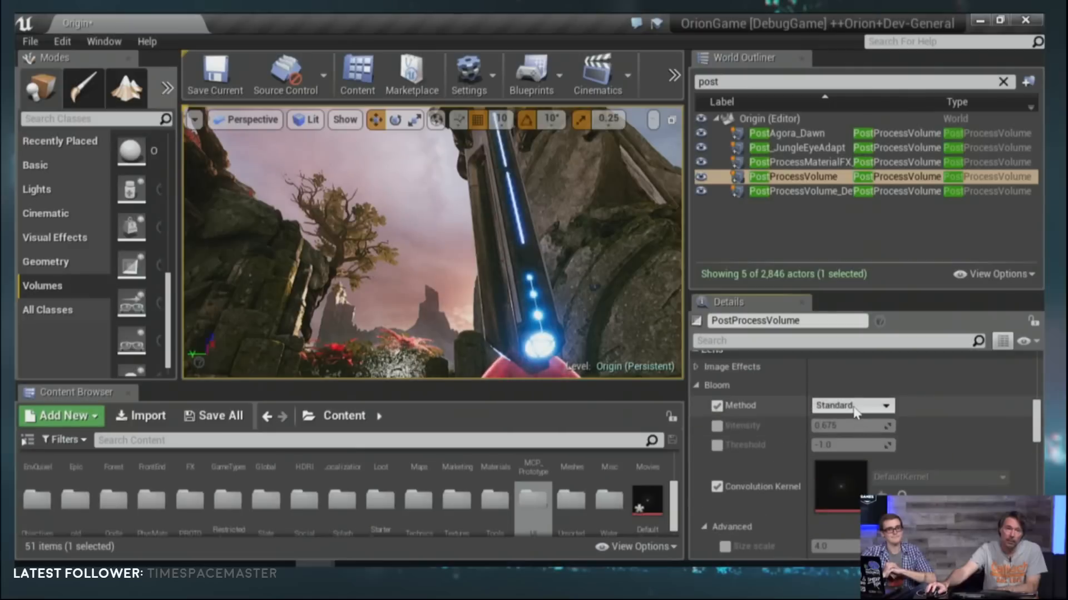
click(855, 407)
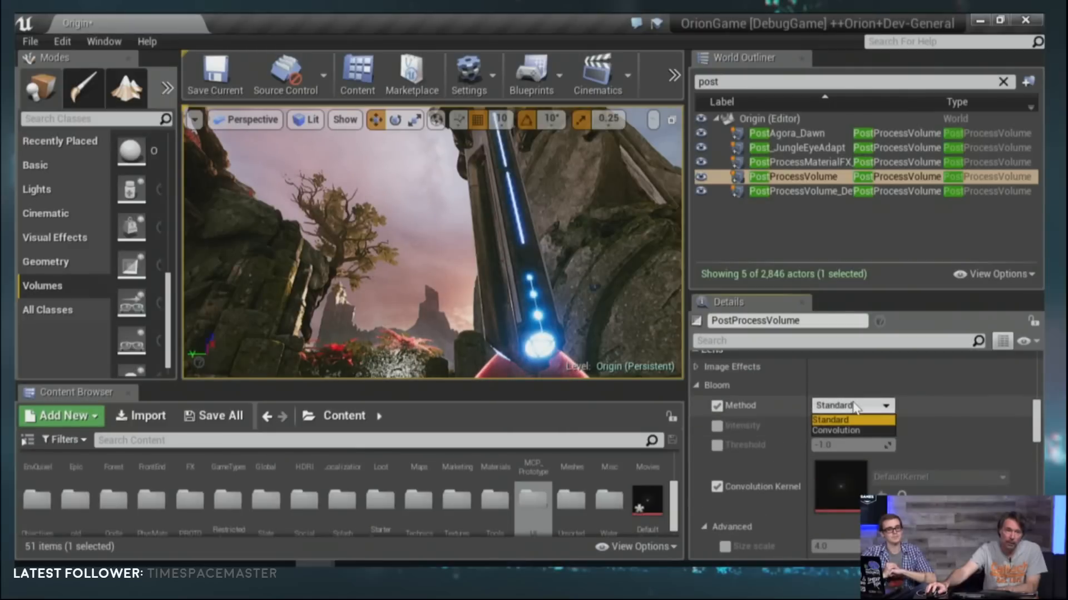
click(854, 431)
Step: Open the DefaultKernel convolution texture and examine its star pattern at 49% zoom with the exposure bias set to 1
scroll(928, 433, down, 1)
scroll(928, 432, down, 1)
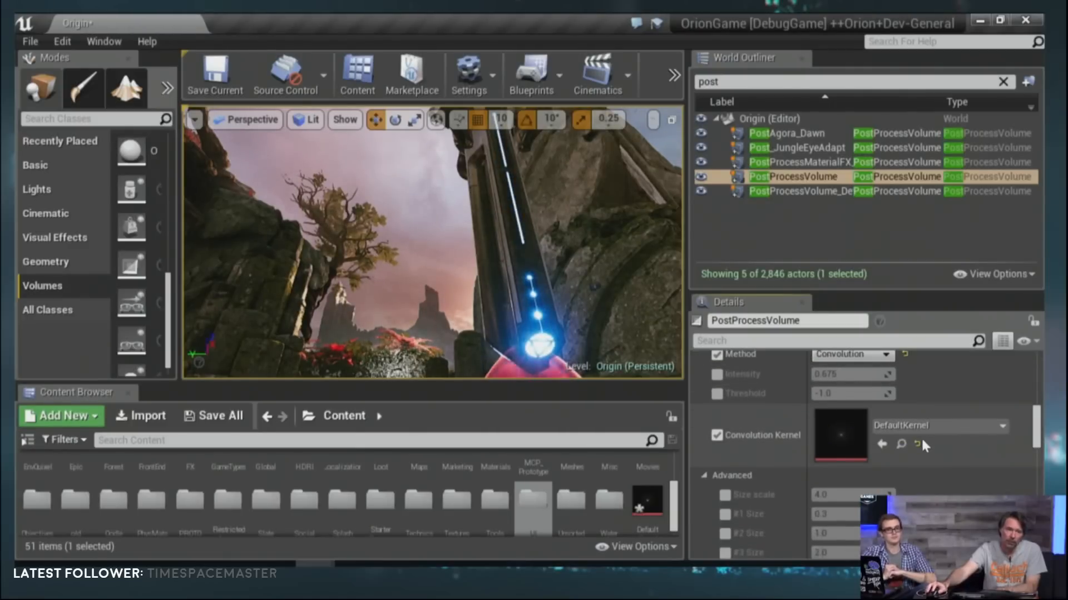
double_click(831, 443)
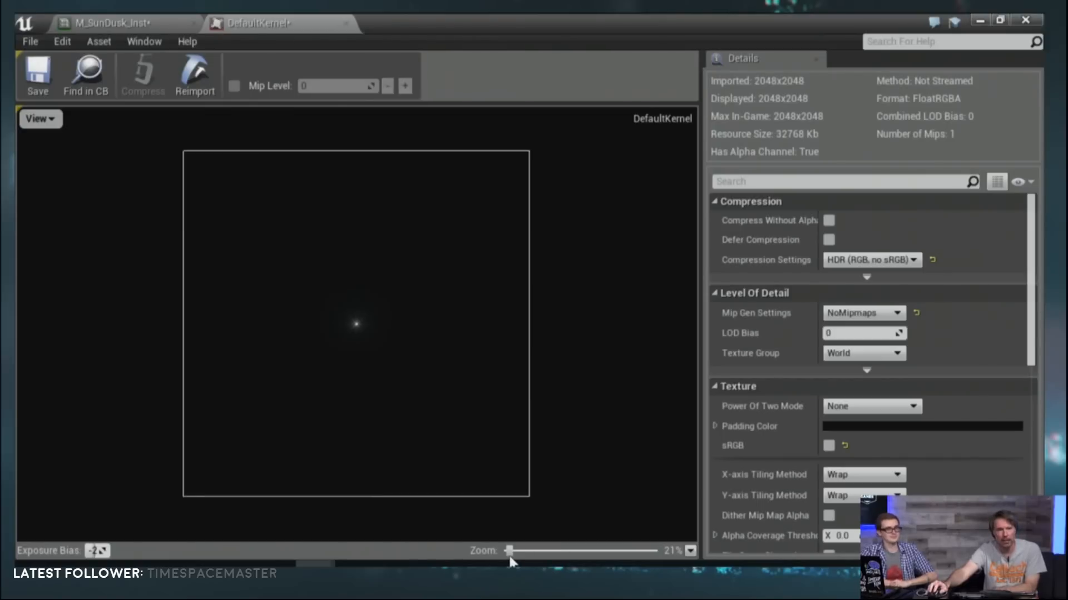
drag(508, 553, 511, 552)
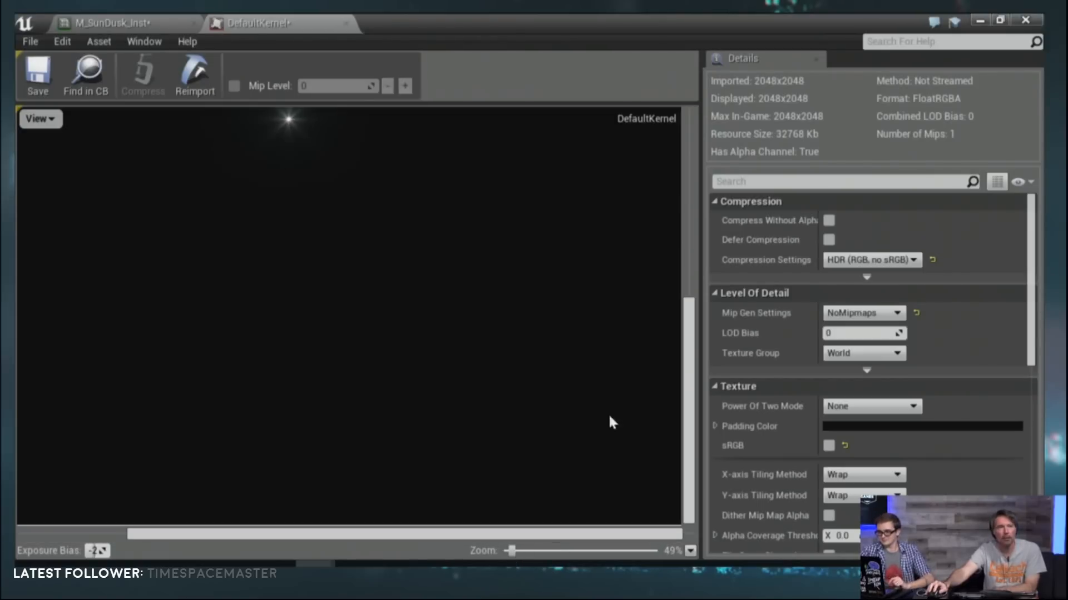
drag(674, 425, 672, 363)
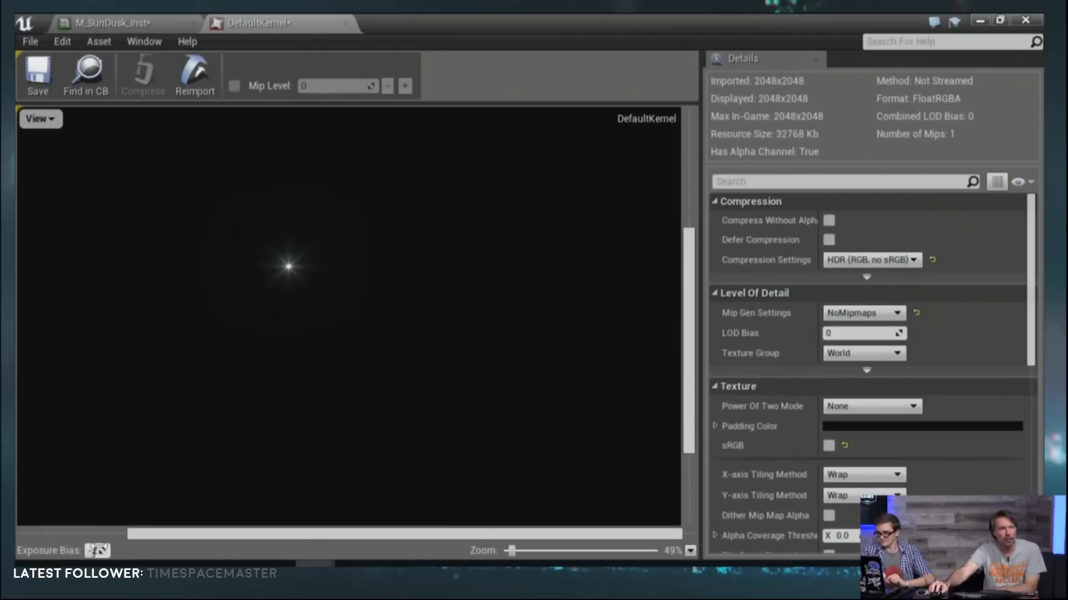
mouse_move(97, 549)
mouse_down()
mouse_move(133, 550)
mouse_move(88, 550)
mouse_up()
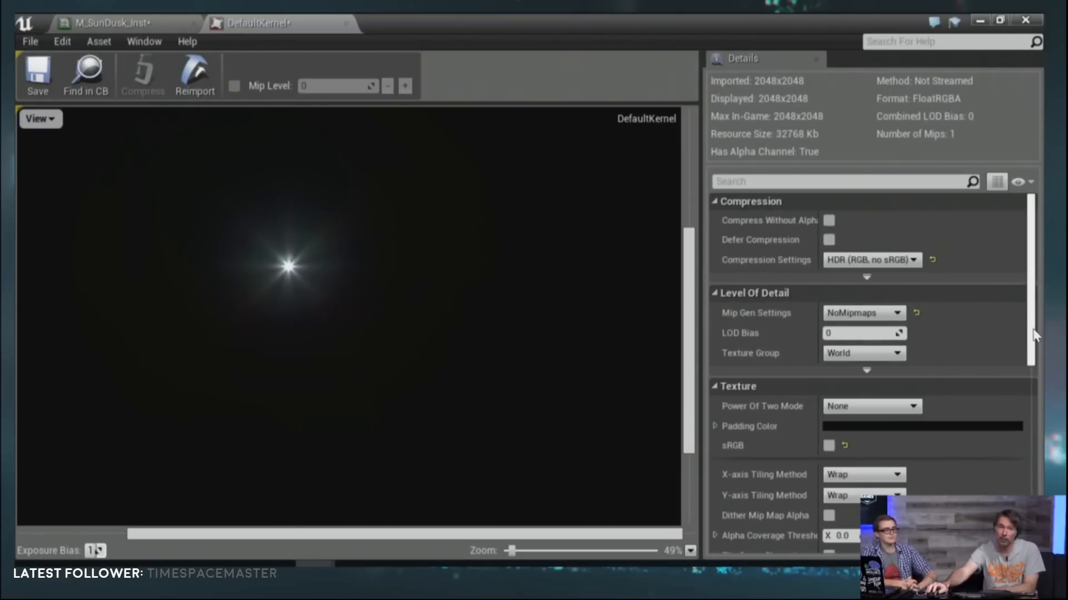
Step: Review the kernel texture's compression, mipmap, sRGB and streaming settings, and return to the level editor
scroll(1032, 338, down, 1)
scroll(1030, 339, down, 1)
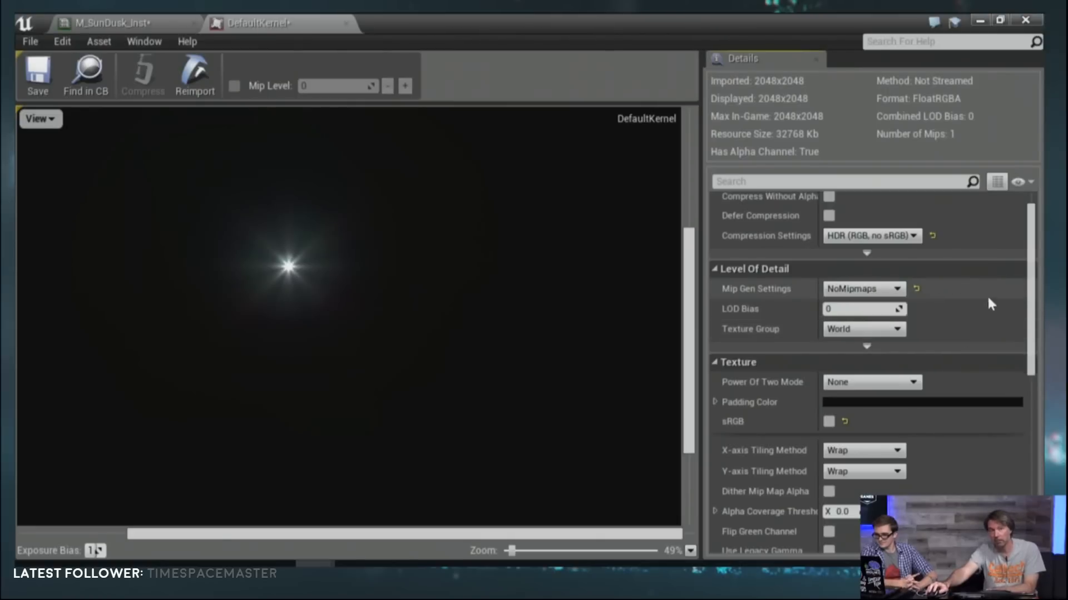
scroll(1032, 312, down, 5)
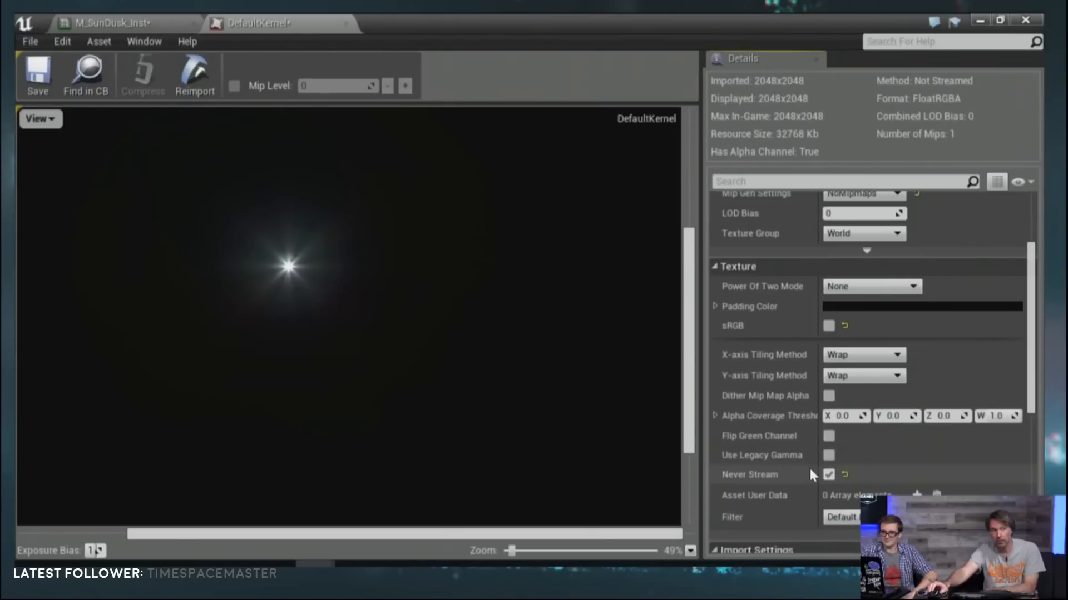
scroll(809, 475, up, 1)
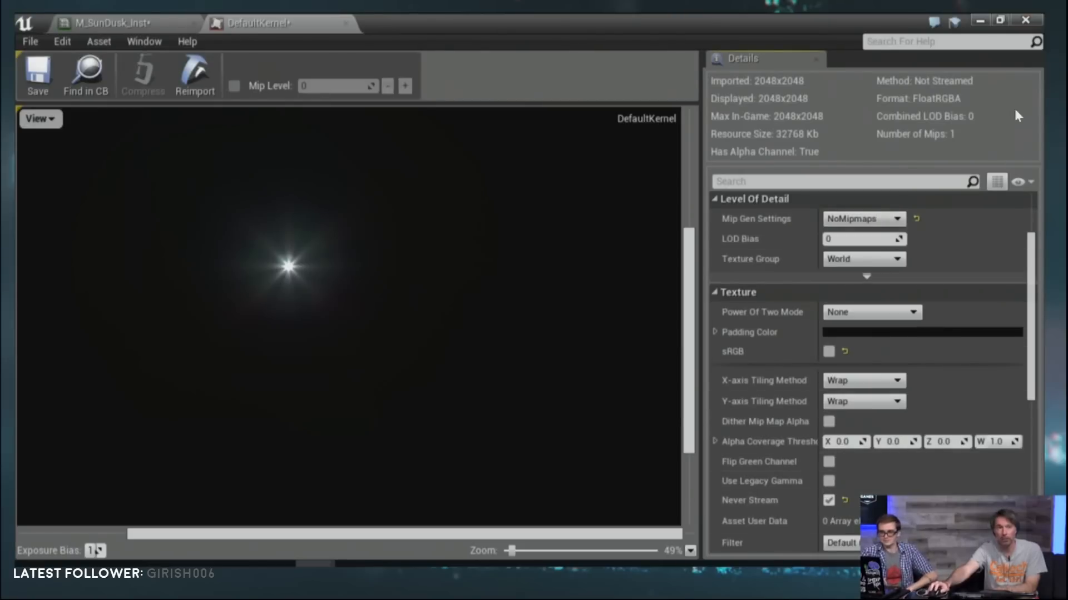
click(977, 21)
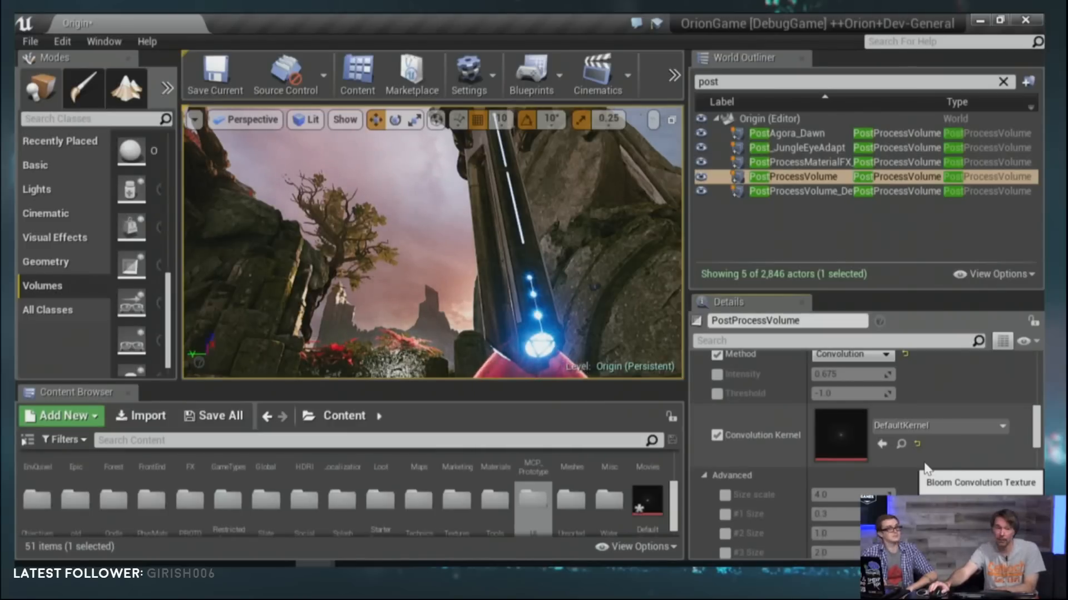
Step: Bring the advanced Convolution Boost values of the Bloom settings into view and collapse the Convolution Center components
scroll(926, 466, down, 1)
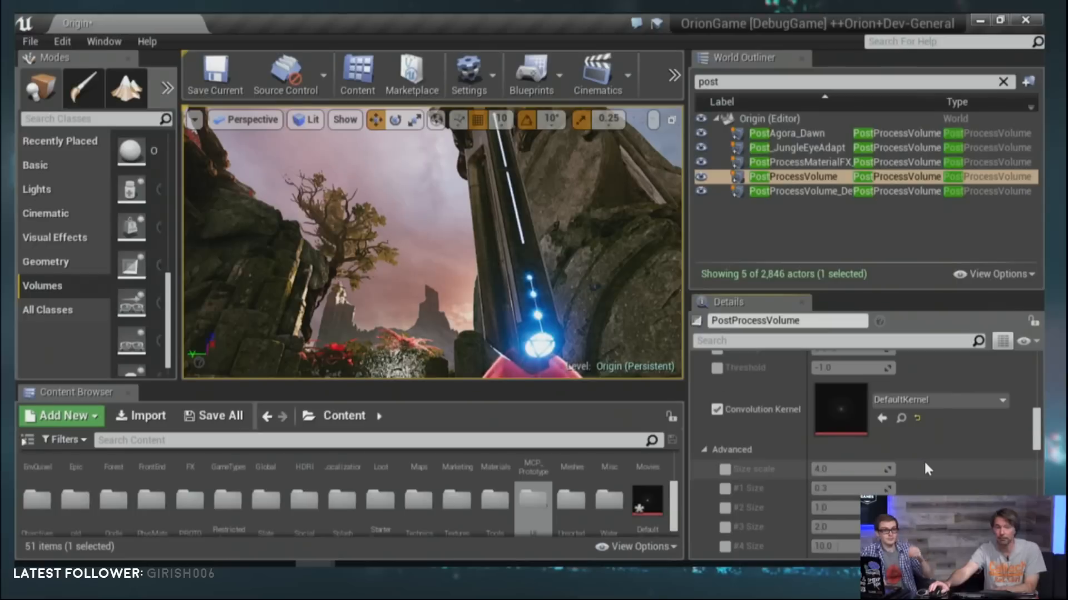
scroll(927, 470, down, 4)
scroll(926, 467, down, 7)
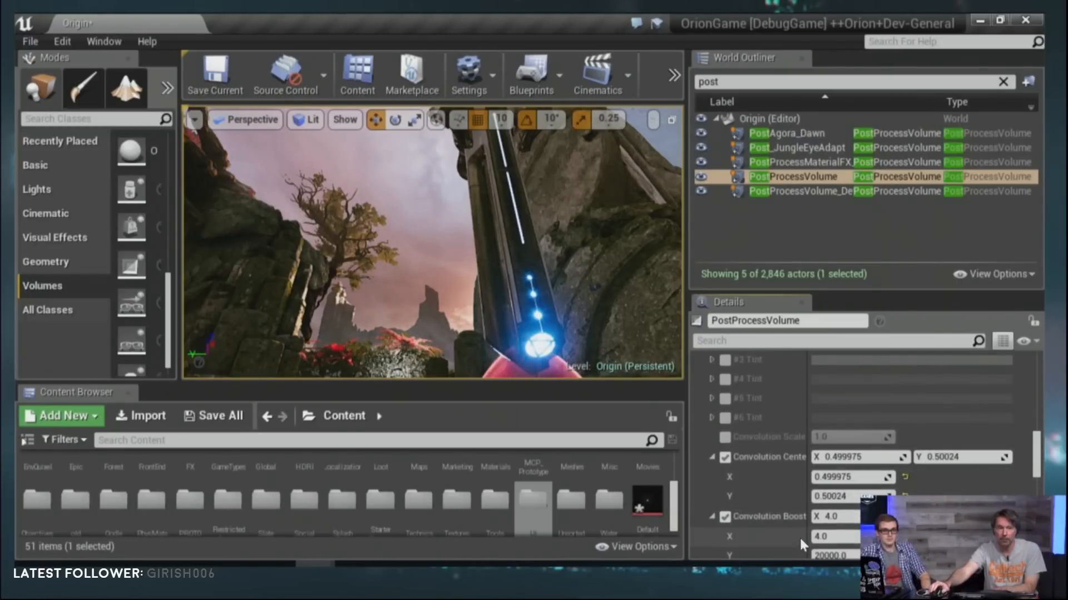
scroll(768, 541, down, 1)
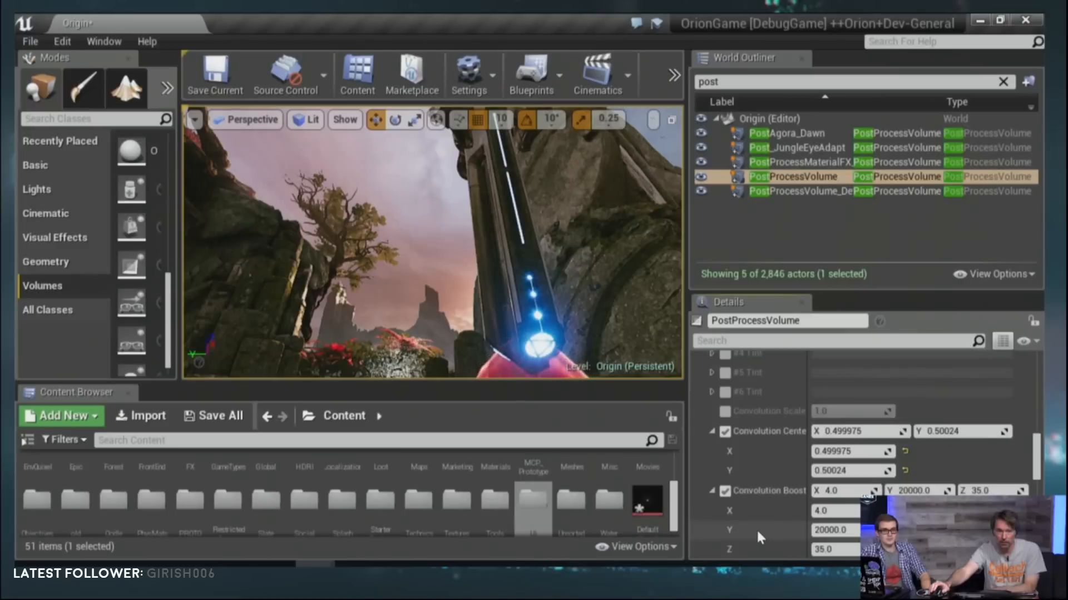
click(711, 431)
scroll(770, 499, down, 1)
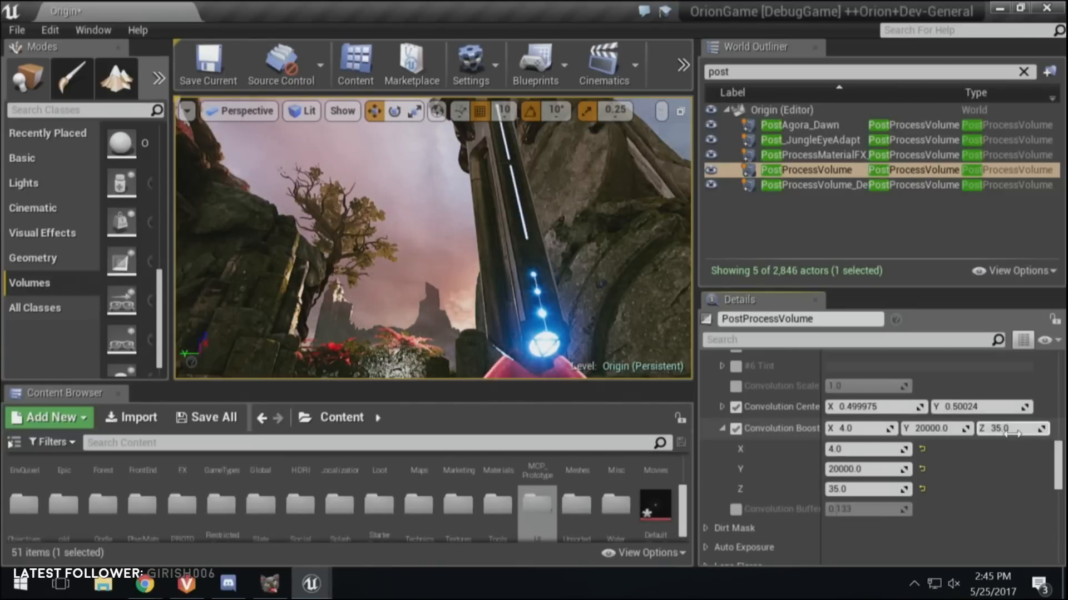
Step: Centre the view on the pillar's blue lights and set the Convolution Boost Z value to 1
right_drag(585, 334, 685, 352)
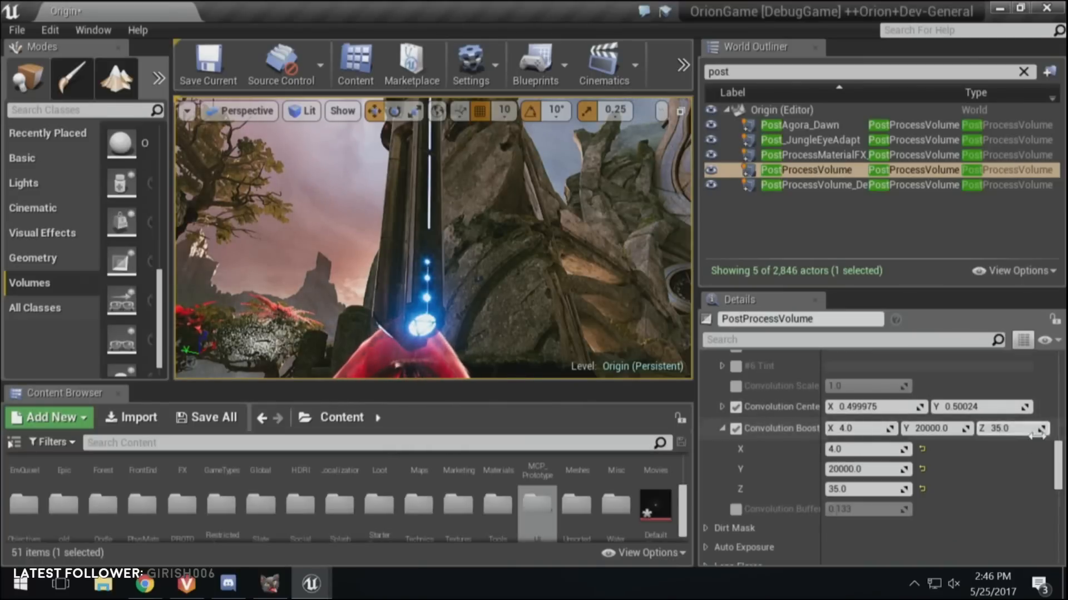
click(1005, 428)
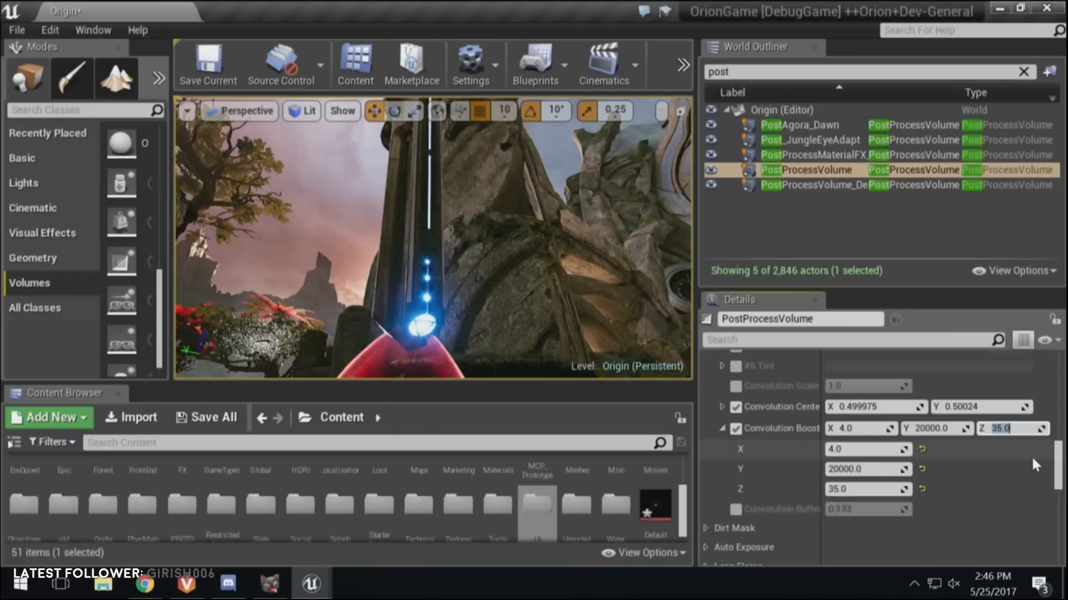
text(1)
key(Return)
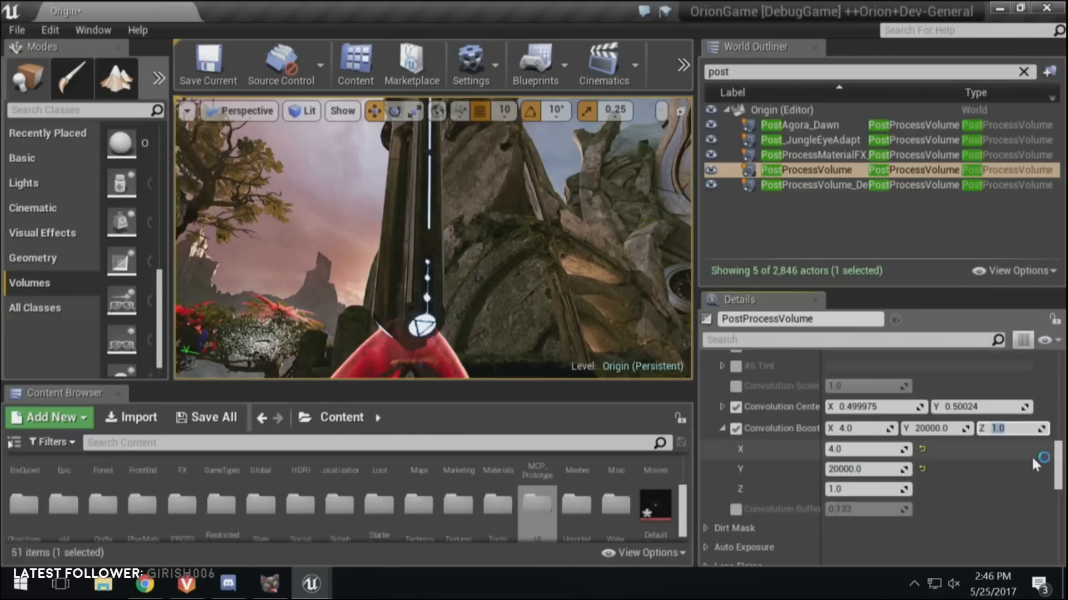
Step: Raise the Convolution Boost Z value to 20, then 25, and finally 35
text(2)
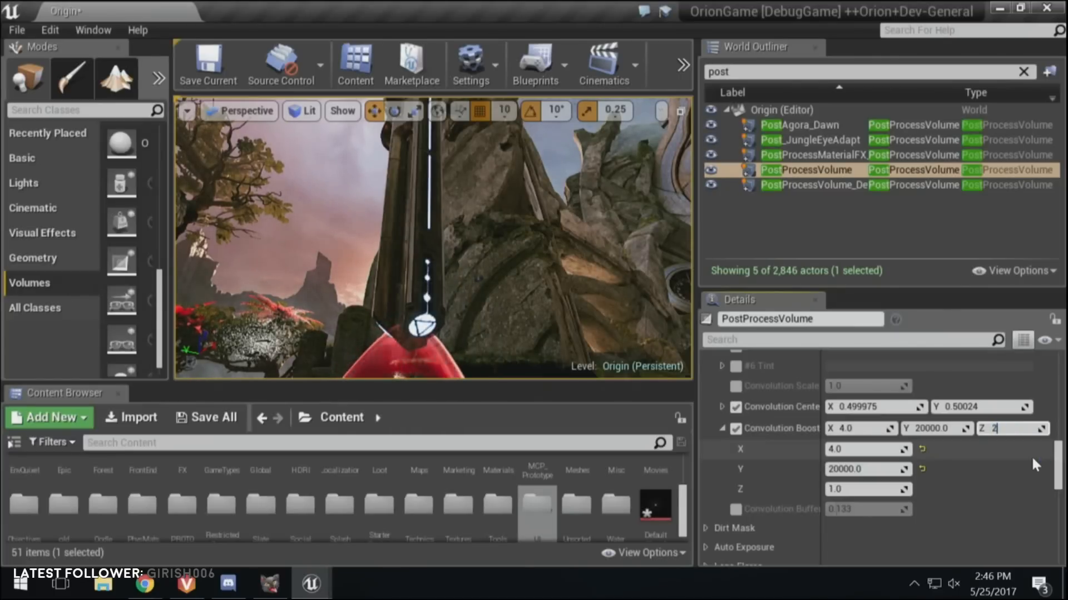
text(0)
key(Return)
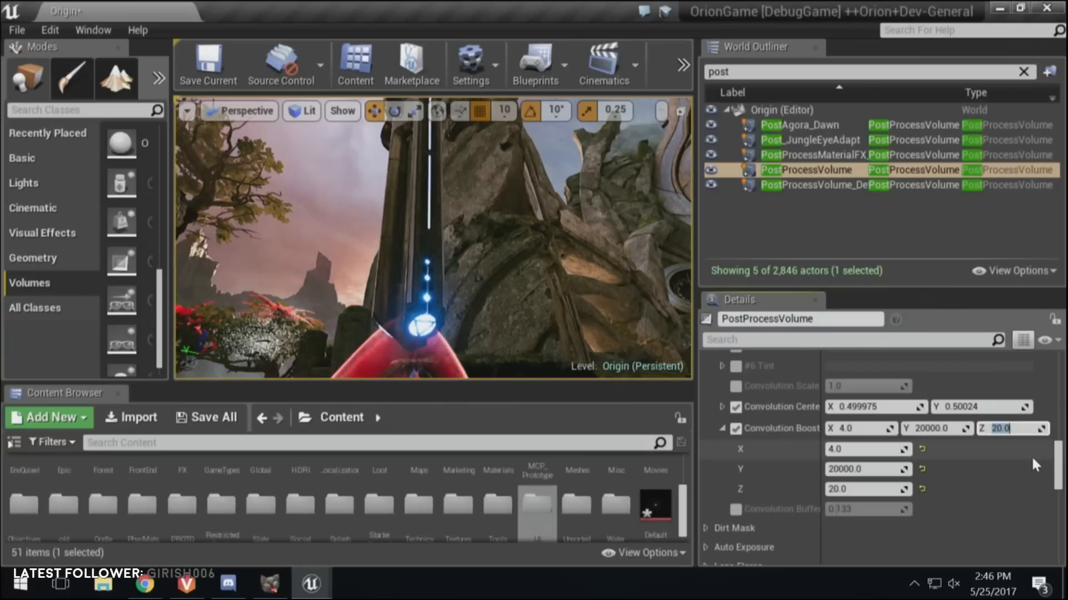
text(2)
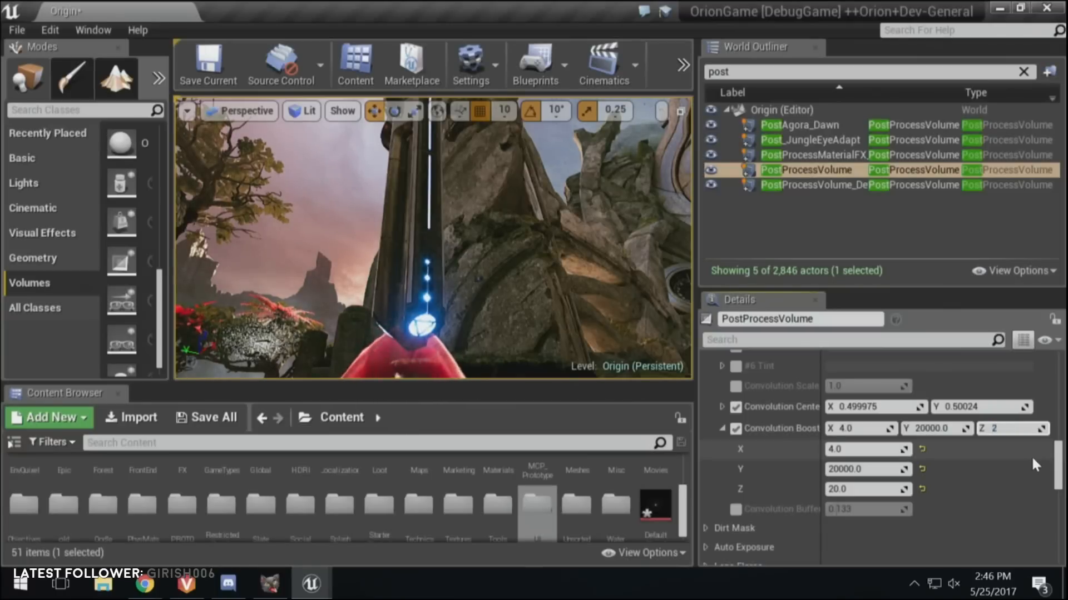
text(5)
key(Return)
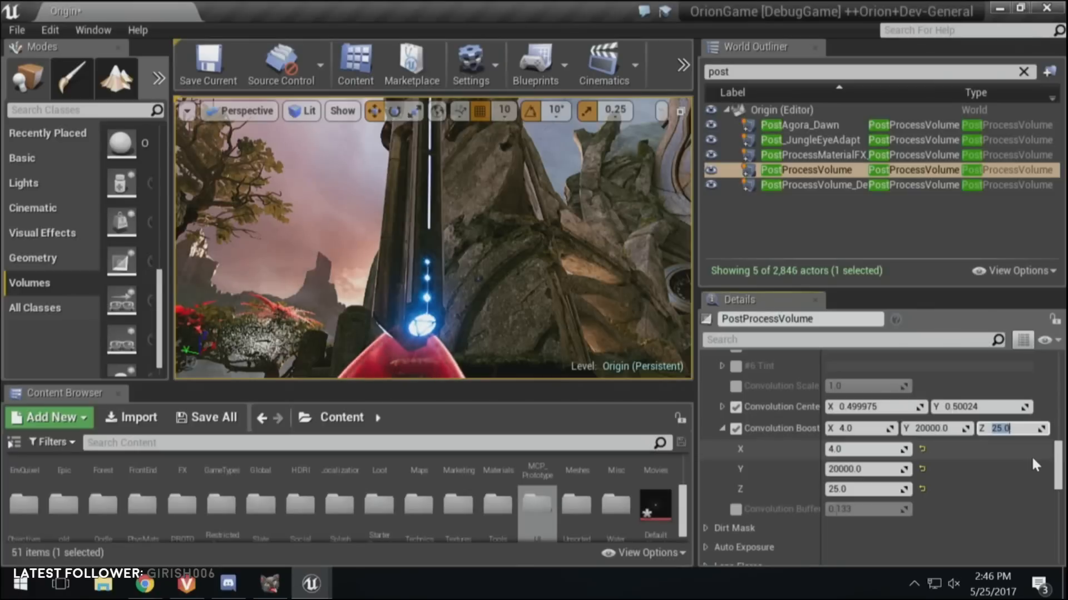
text(35)
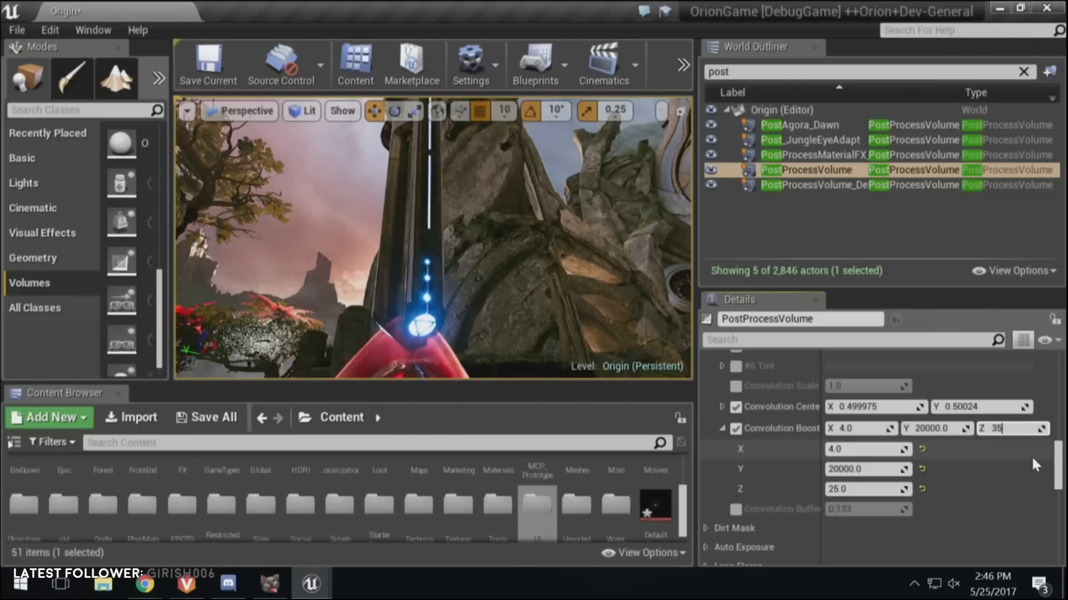
key(Return)
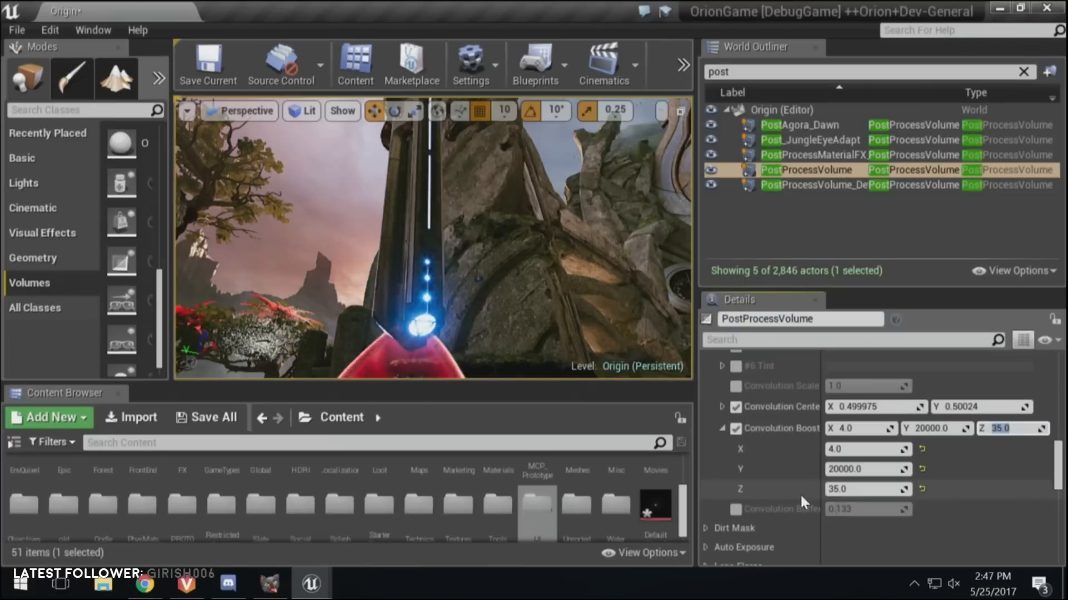
Step: Reopen the DefaultKernel texture, examine where its star's bright centre lies, and return to the level editor
scroll(800, 493, up, 1)
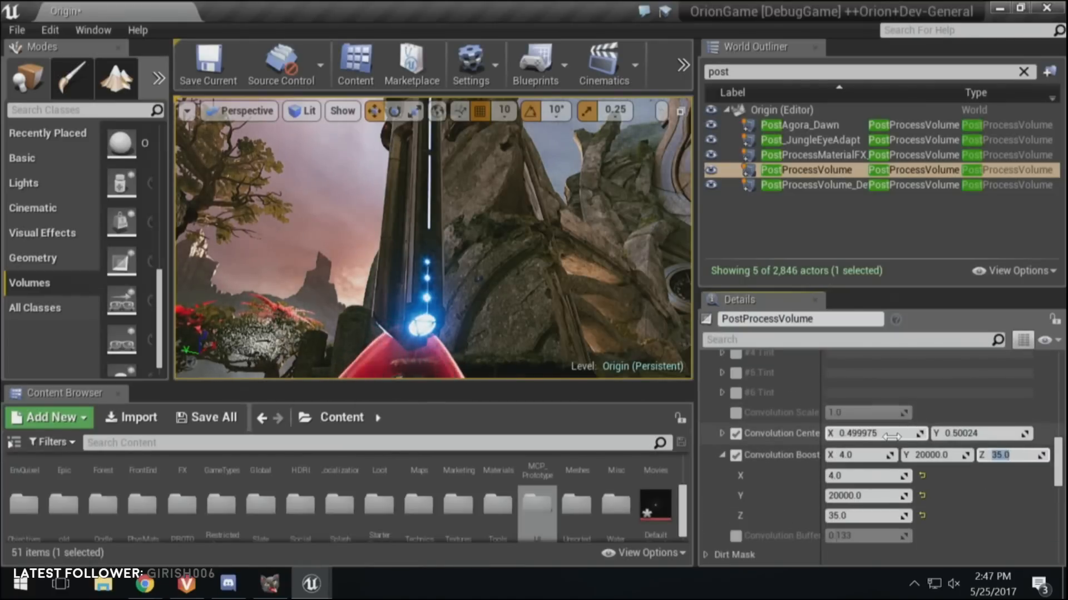
double_click(658, 511)
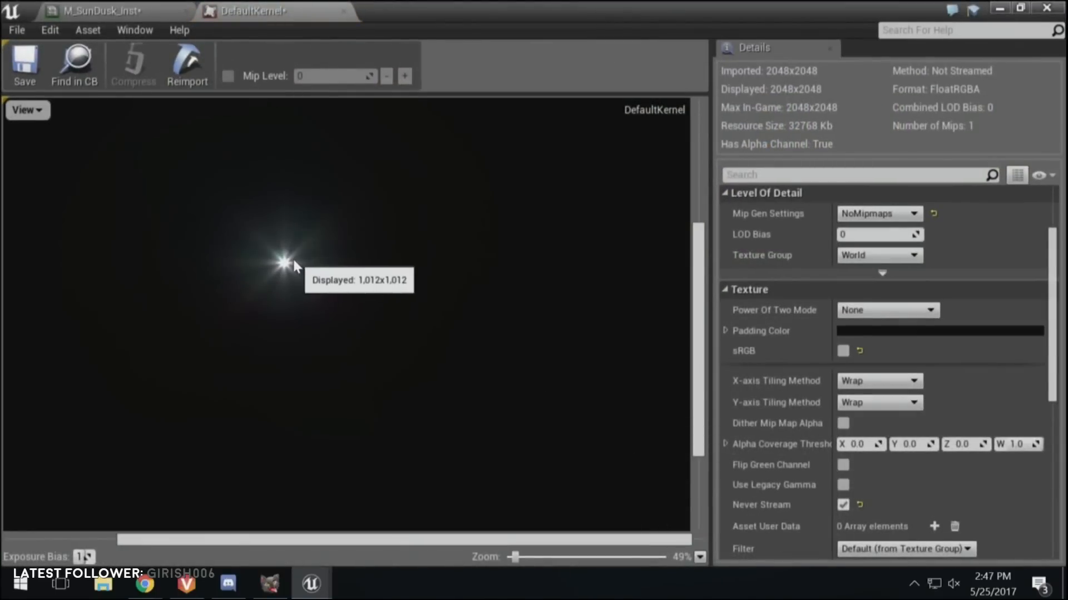
scroll(293, 259, down, 5)
scroll(291, 257, up, 4)
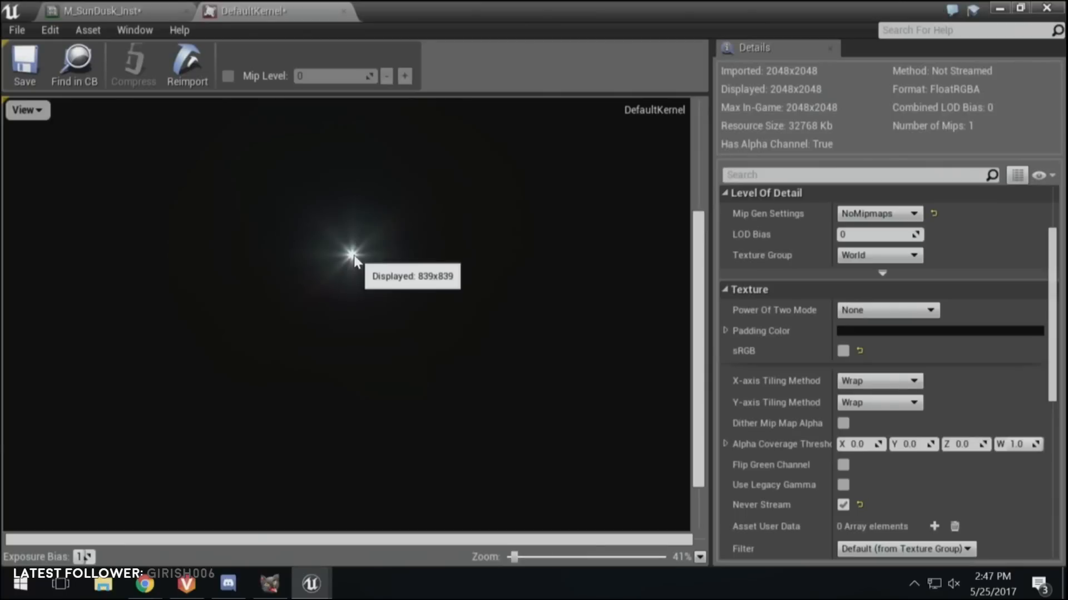
click(1000, 8)
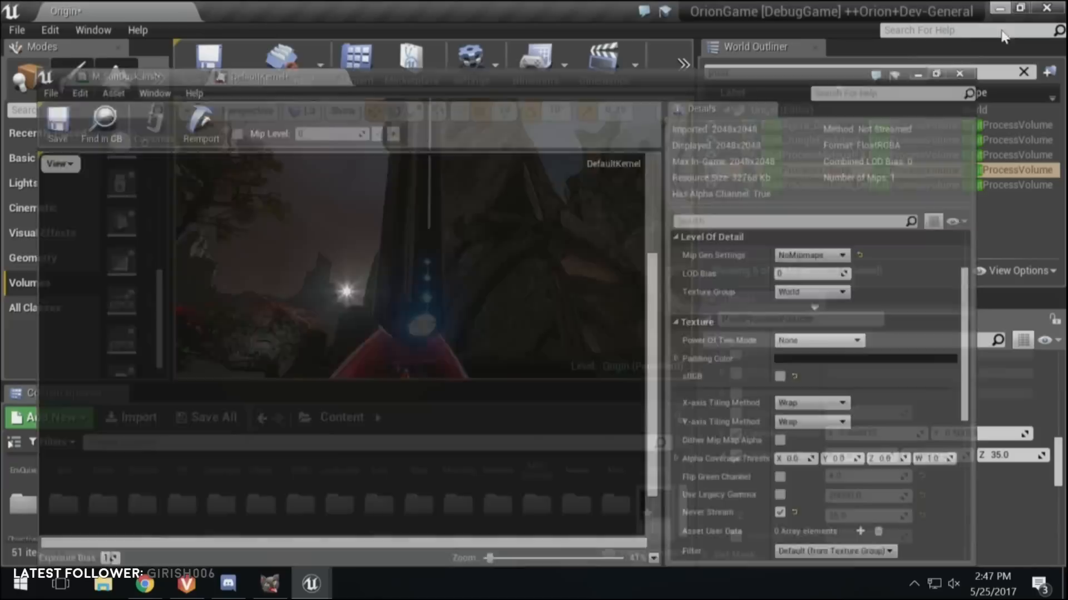
Step: Shift the Convolution Center X value to 0.445676 to offset the kernel's centre
mouse_move(851, 435)
mouse_down()
mouse_move(901, 434)
mouse_move(856, 435)
mouse_up()
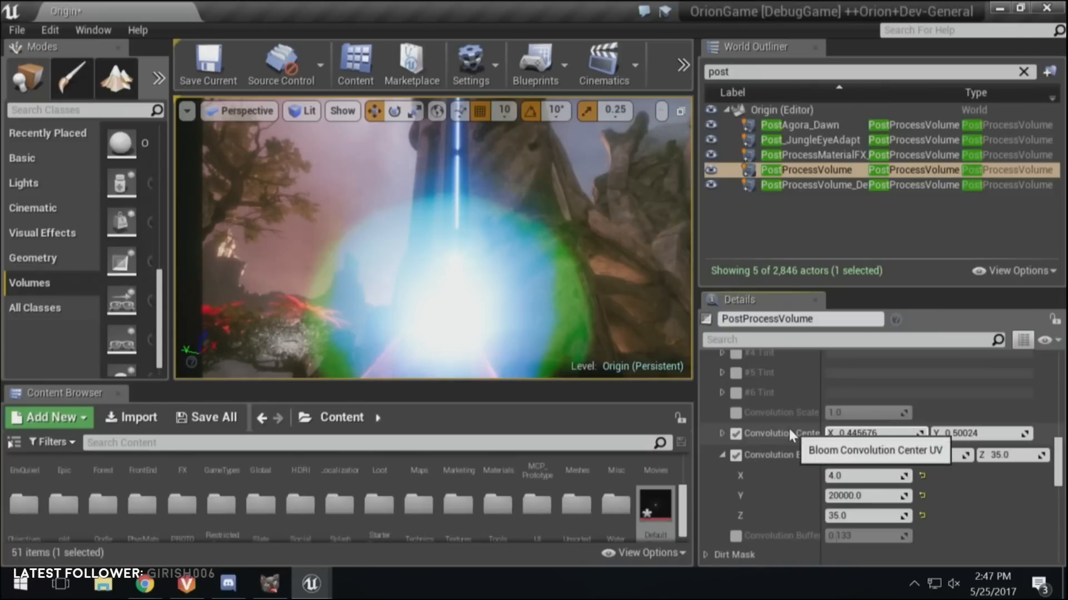
scroll(958, 466, down, 2)
scroll(957, 466, up, 1)
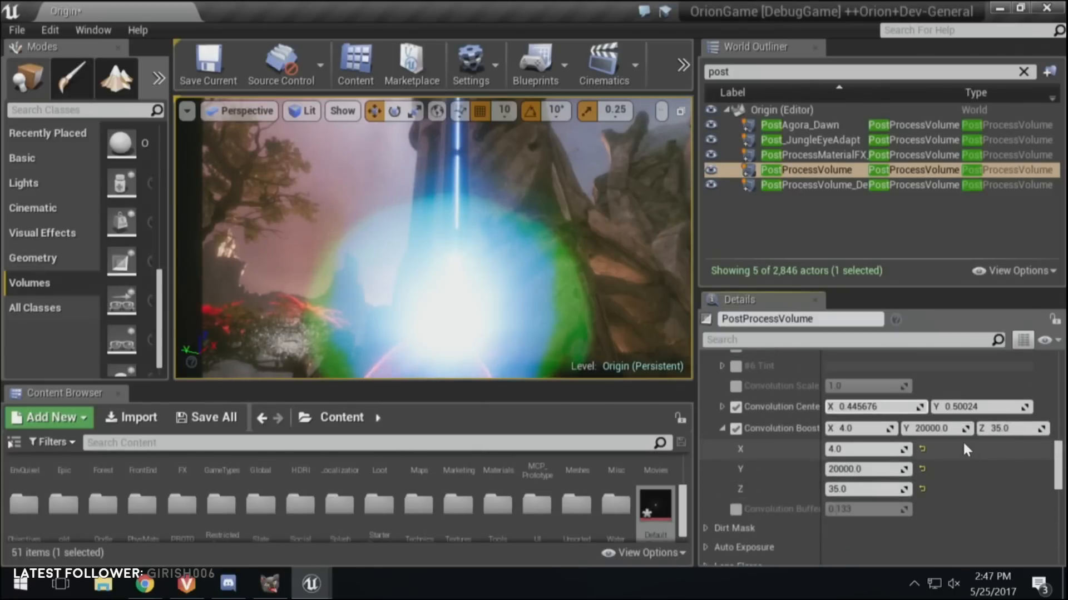
Step: Set both the X and Y values of the Convolution Center to 0.5
click(875, 402)
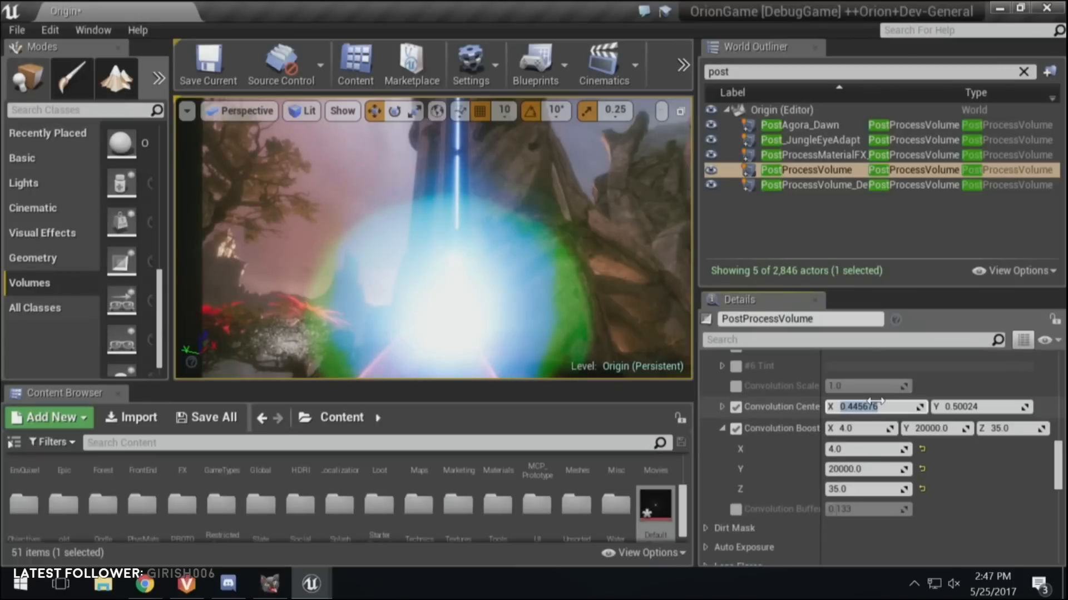
text(.5)
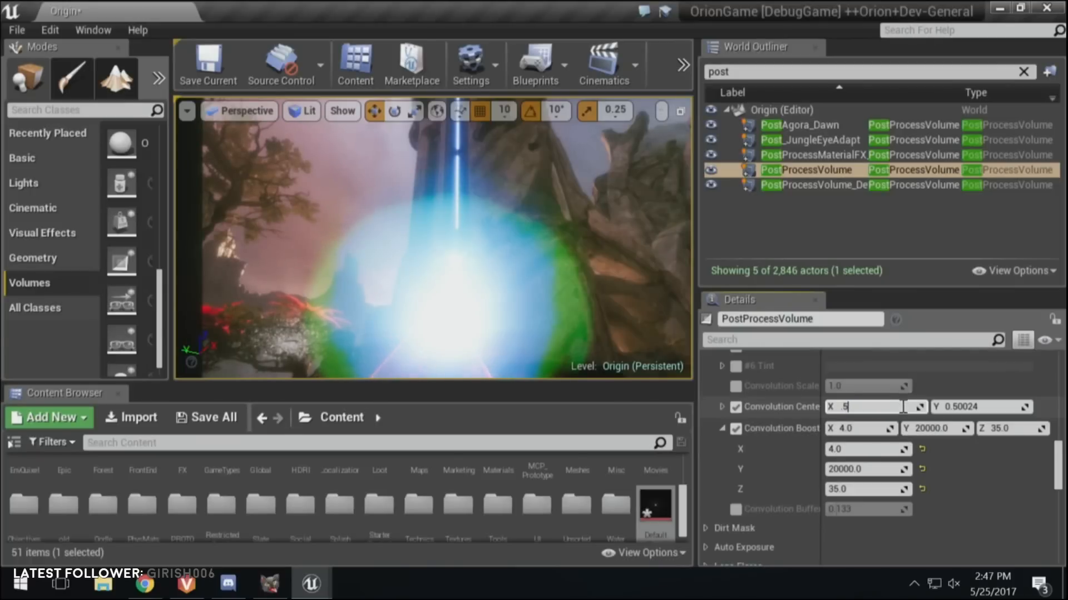
click(969, 406)
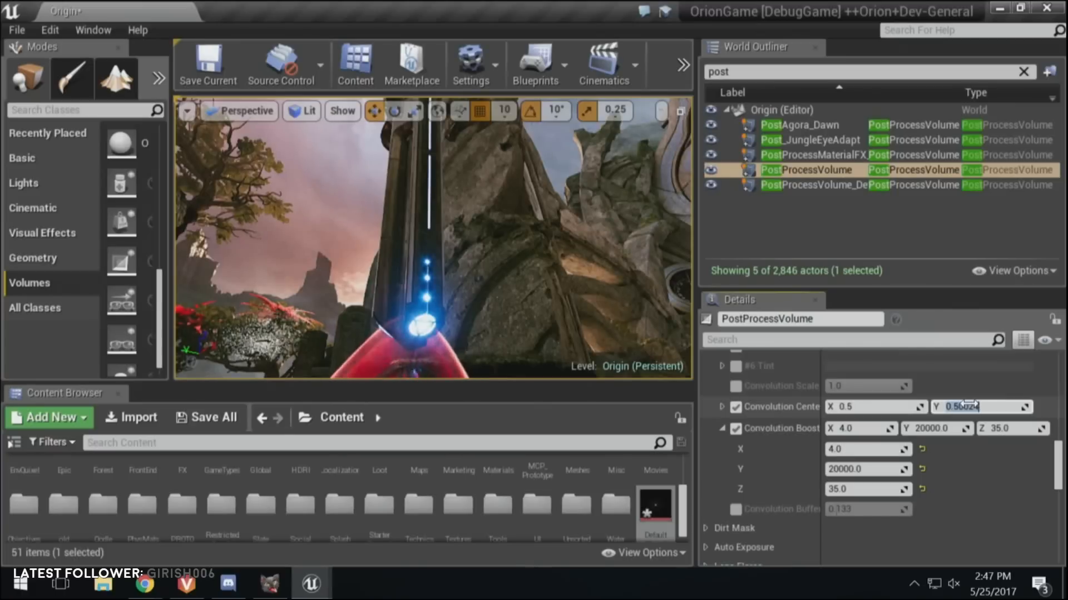
text(0.5)
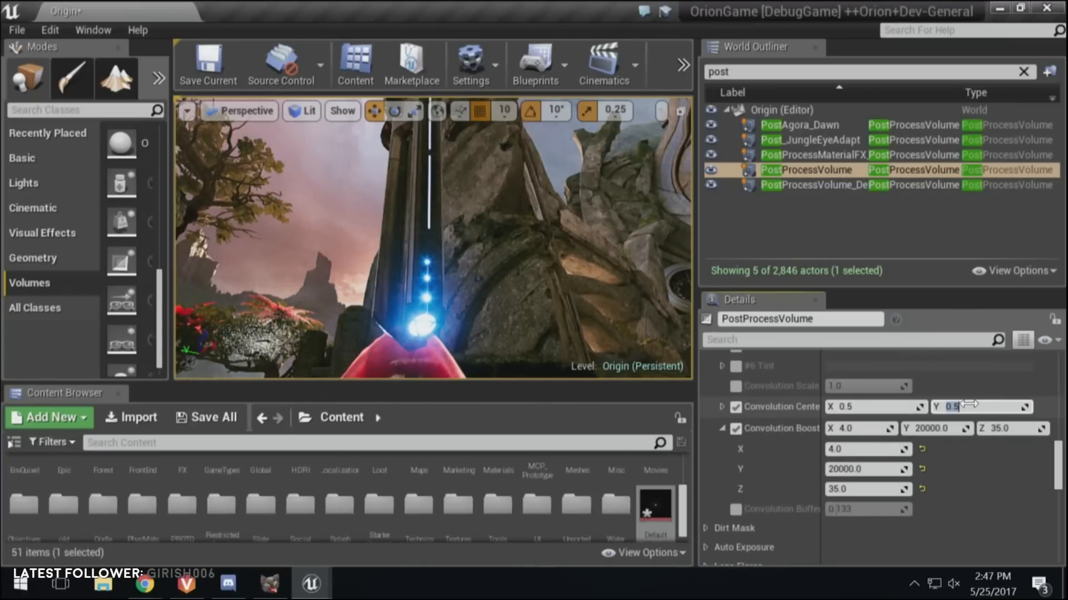
click(964, 408)
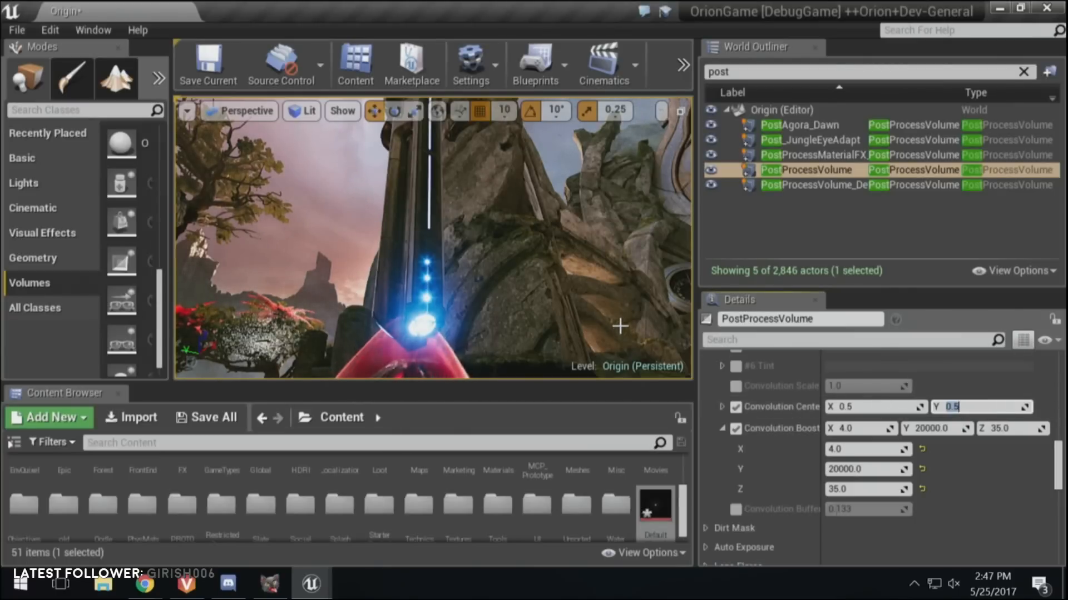
Step: Try a Convolution Center X value of 0.505 on the pillar's lights and restore it to 0.5
right_drag(619, 314, 576, 332)
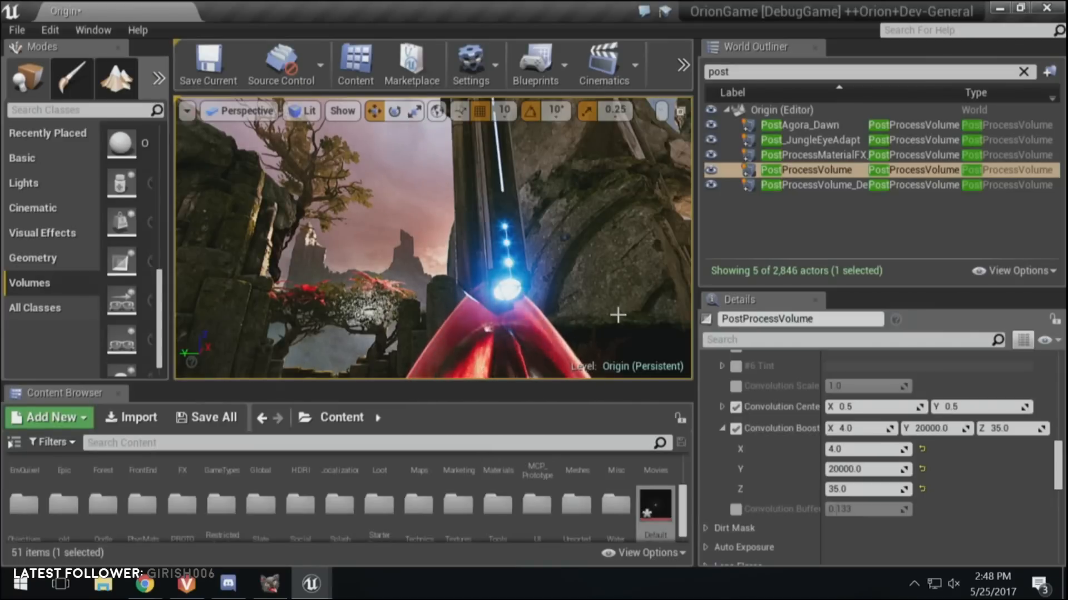
click(887, 405)
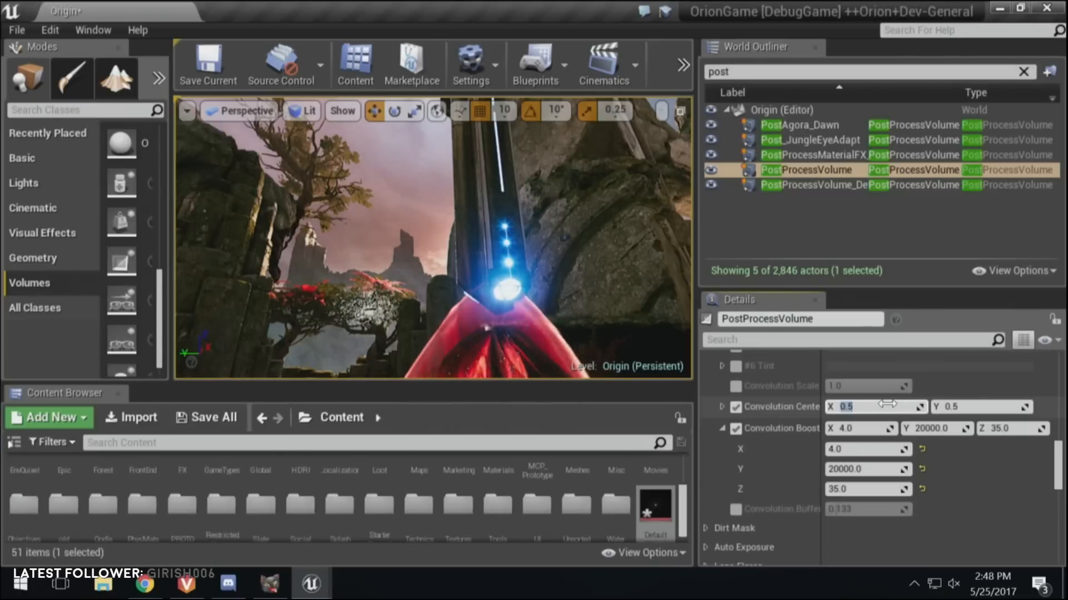
click(889, 405)
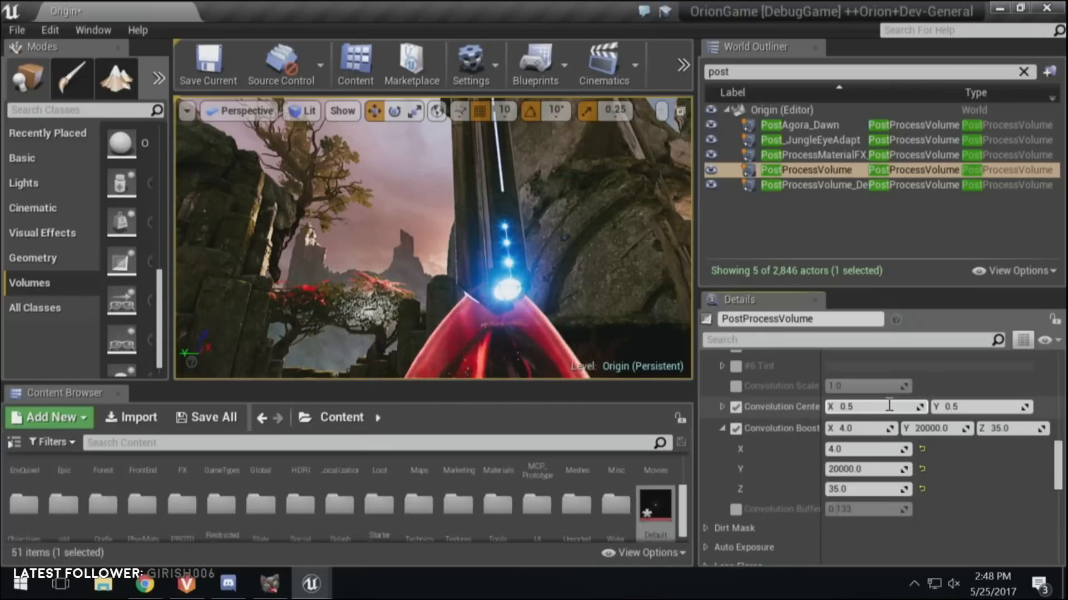
text(.001)
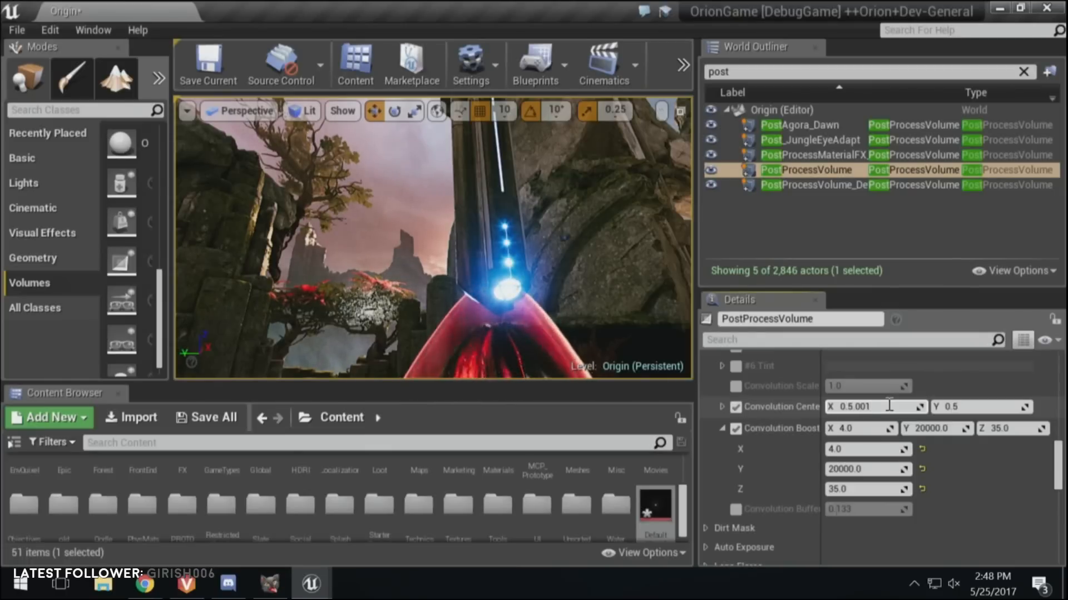
key(Return)
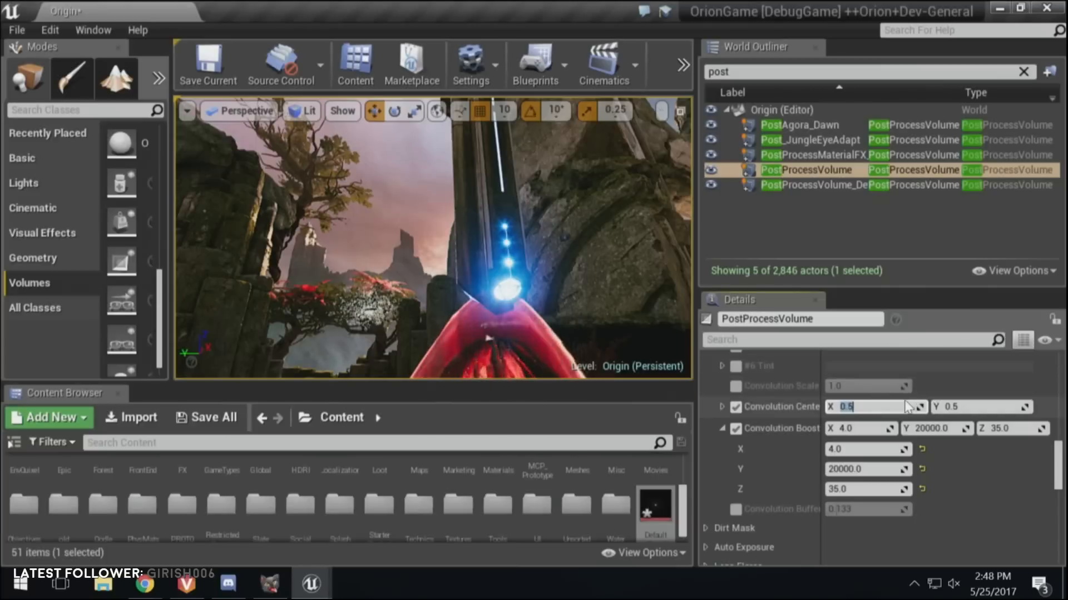
click(887, 399)
click(885, 407)
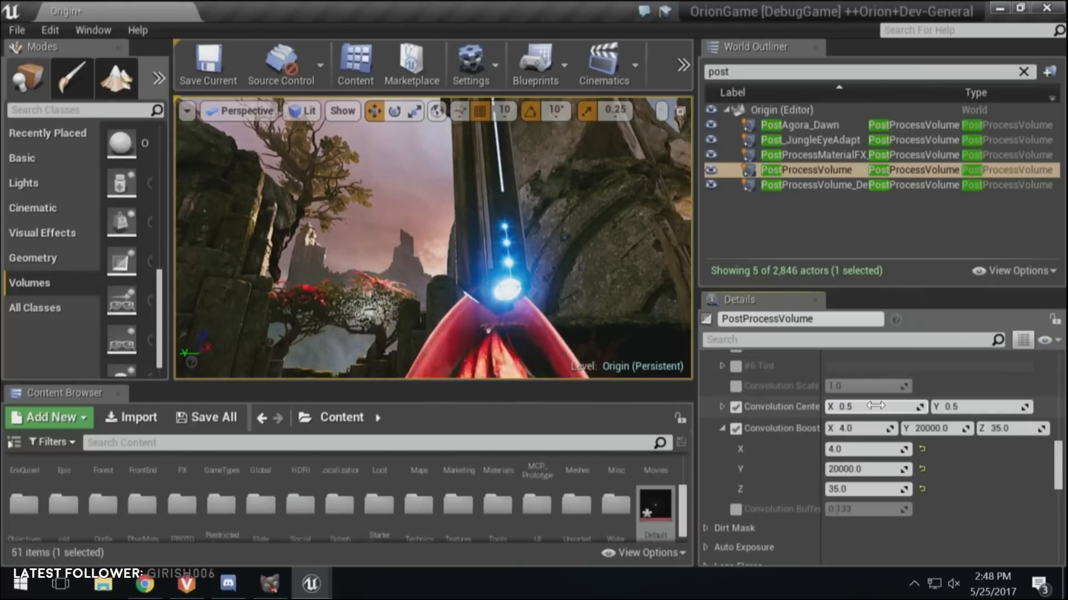
text(1)
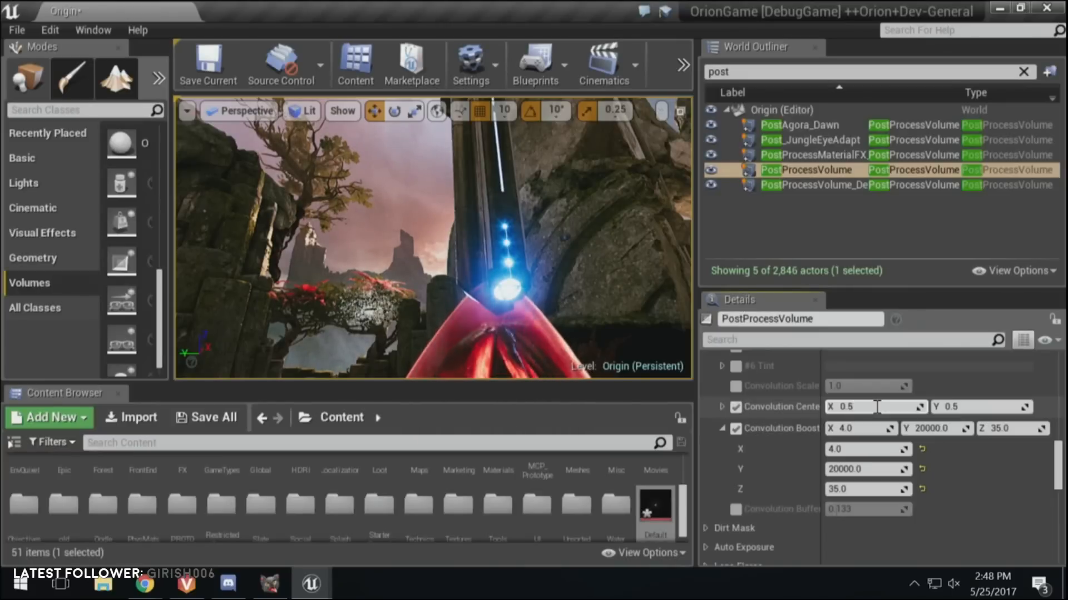
key(BackSpace)
text(05)
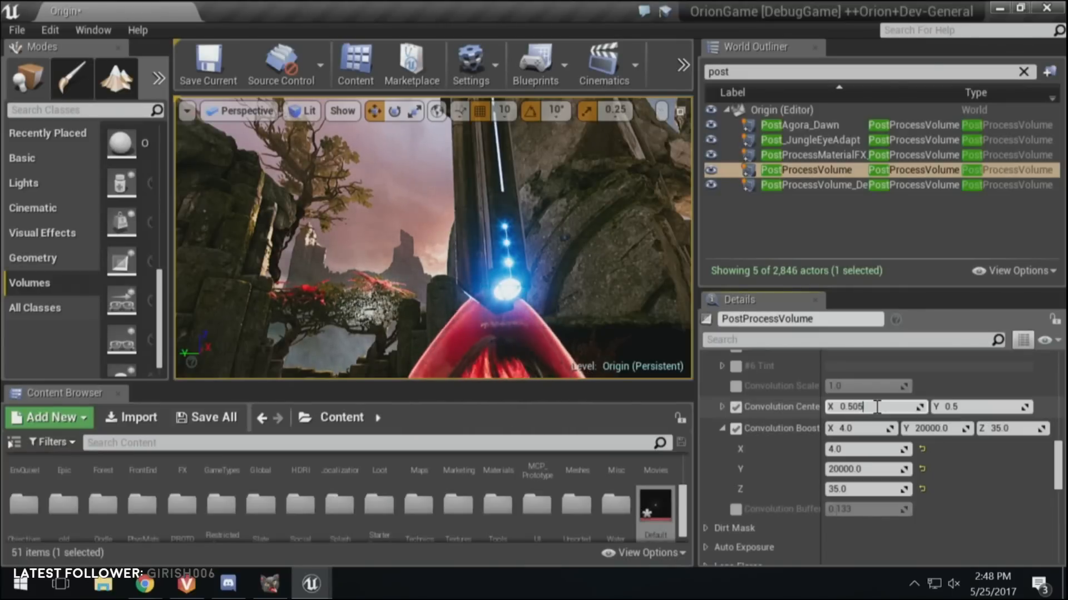
key(Return)
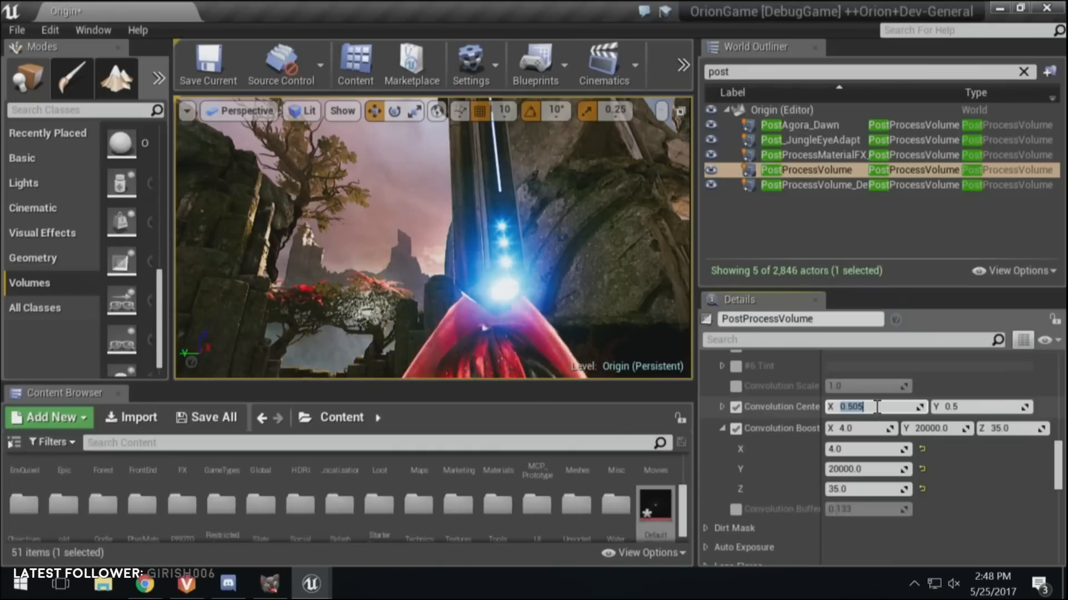
key(BackSpace)
key(Return)
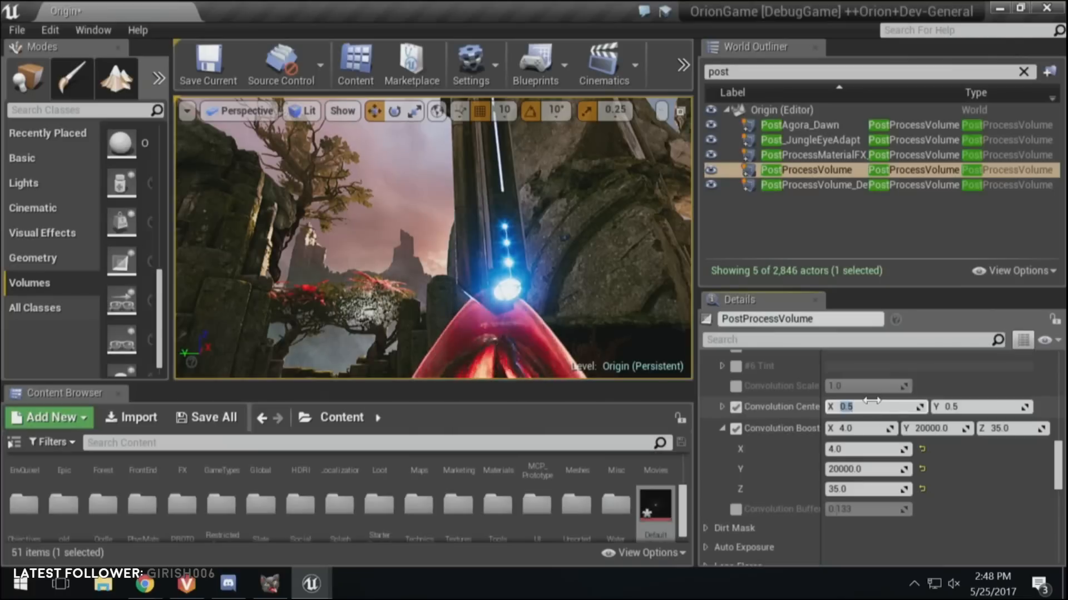
Step: Enable the Convolution Buffer scale override below the Convolution Boost values
scroll(872, 402, up, 5)
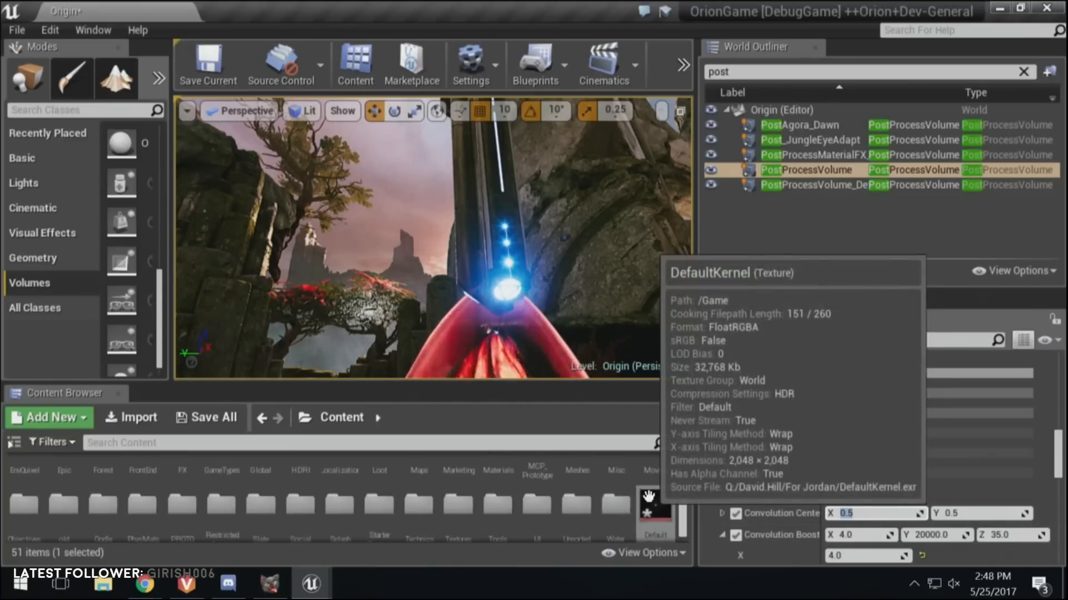
click(1055, 437)
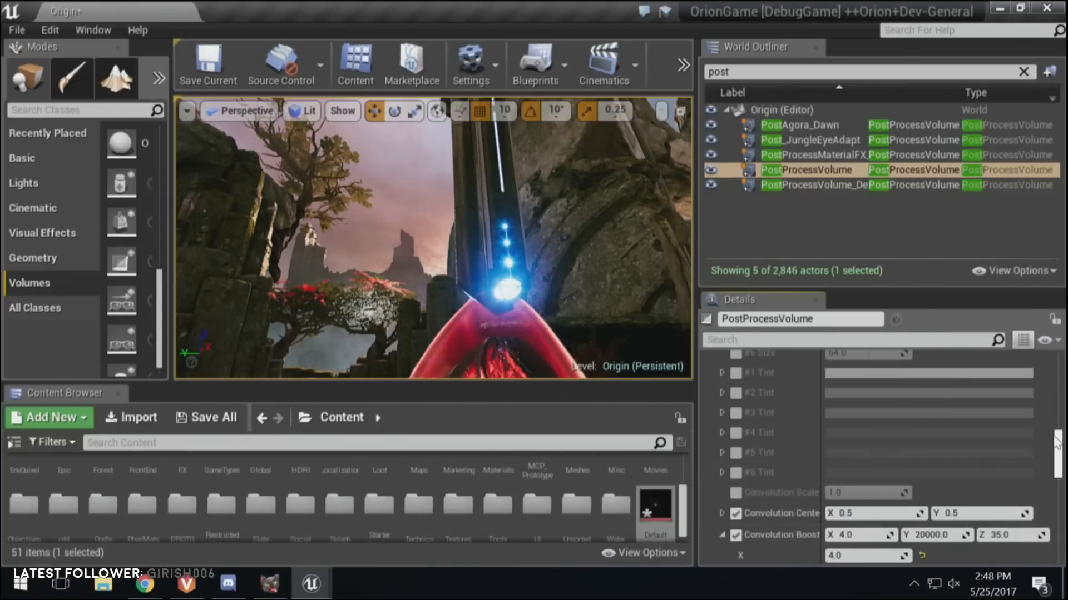
mouse_move(1056, 442)
mouse_down()
mouse_move(1059, 453)
mouse_move(1062, 416)
mouse_move(1063, 459)
mouse_up()
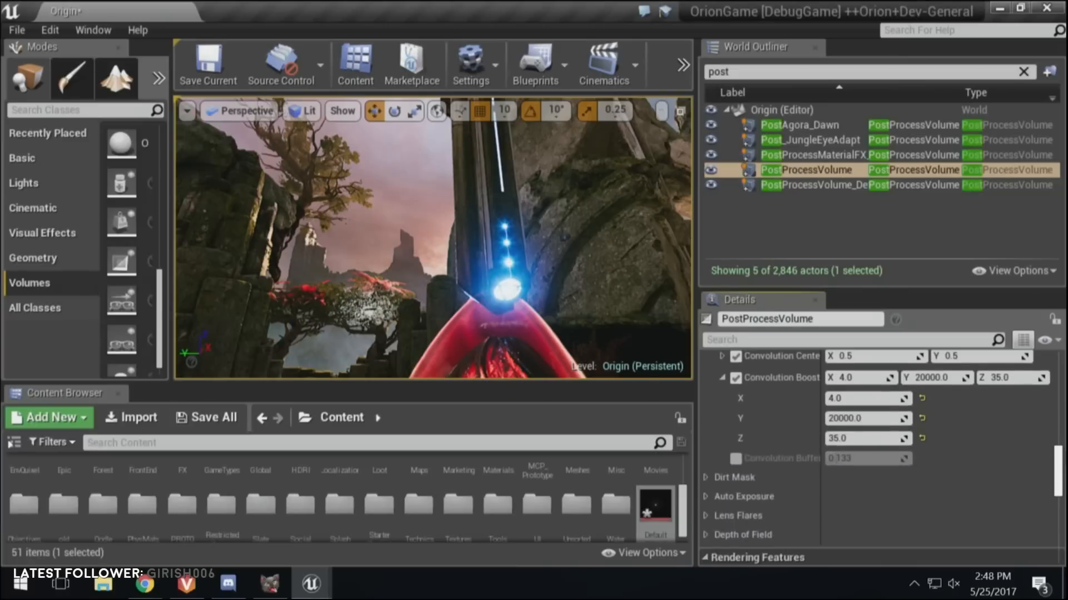
click(732, 462)
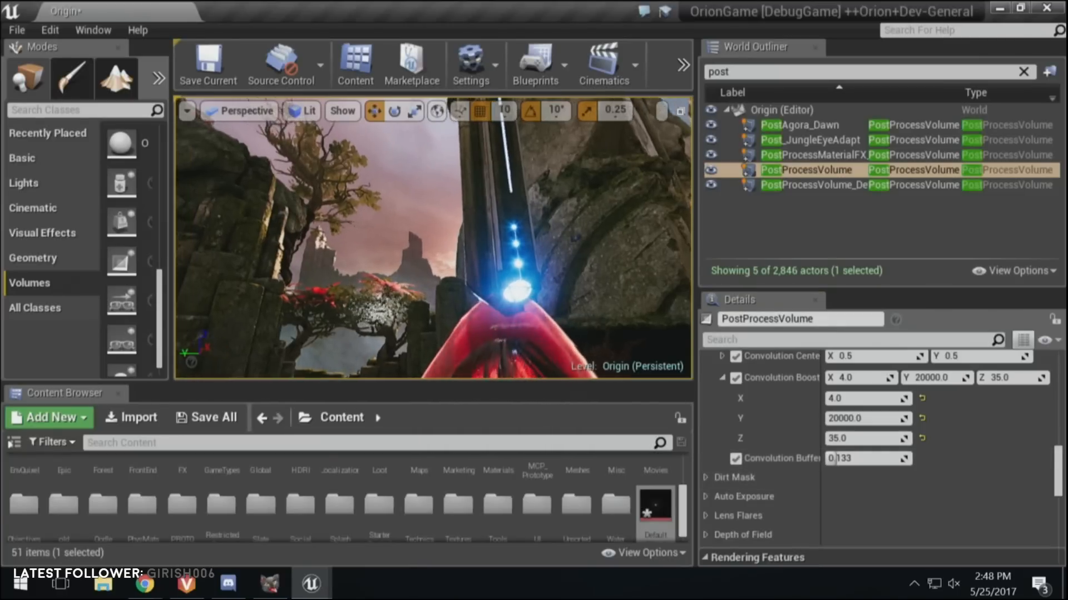
Step: Examine the blue lights' bloom as they move towards and away from the viewport's edge, and return to the Bloom method and kernel settings
right_drag(433, 239, 311, 276)
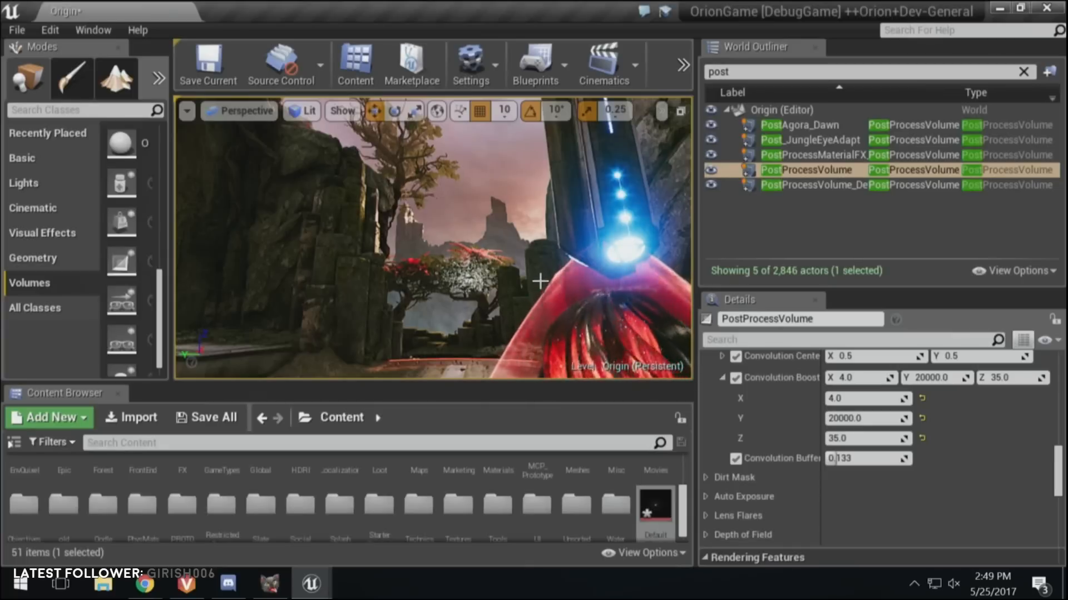
right_drag(312, 277, 294, 279)
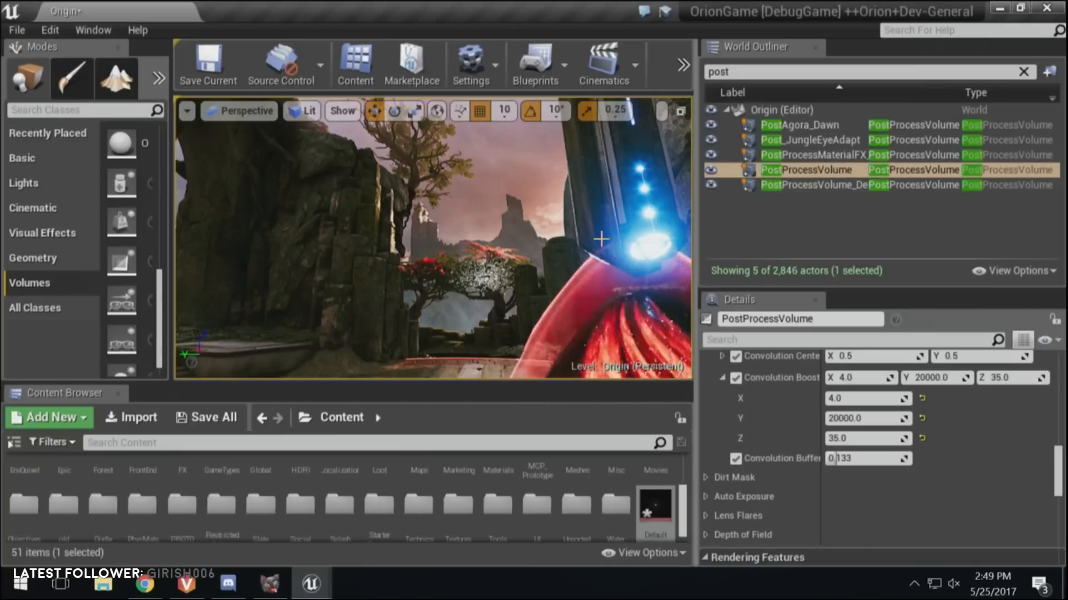
right_drag(603, 238, 566, 244)
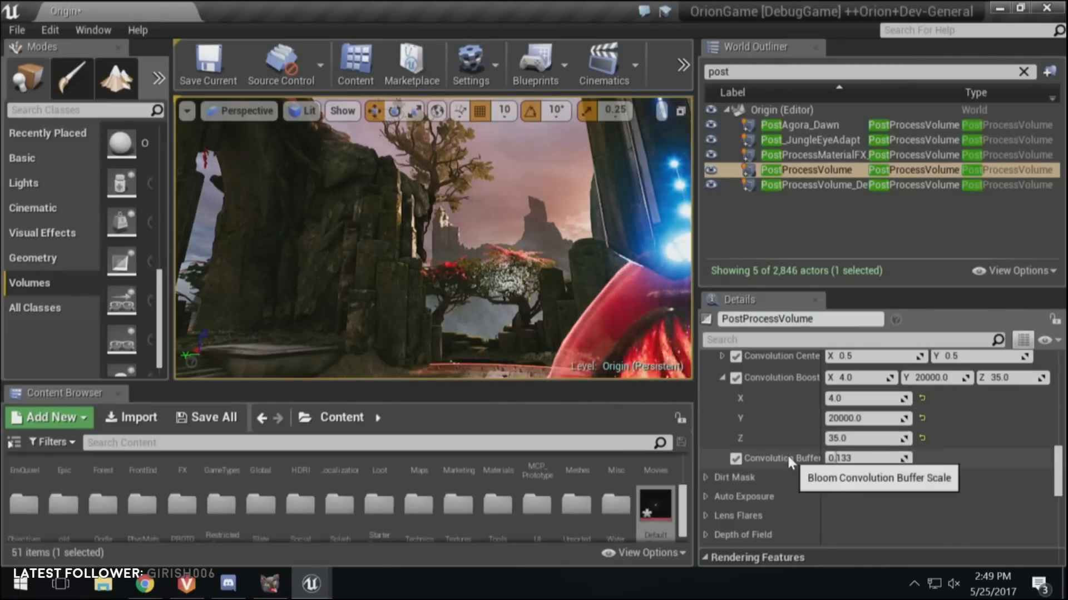
right_drag(554, 269, 611, 289)
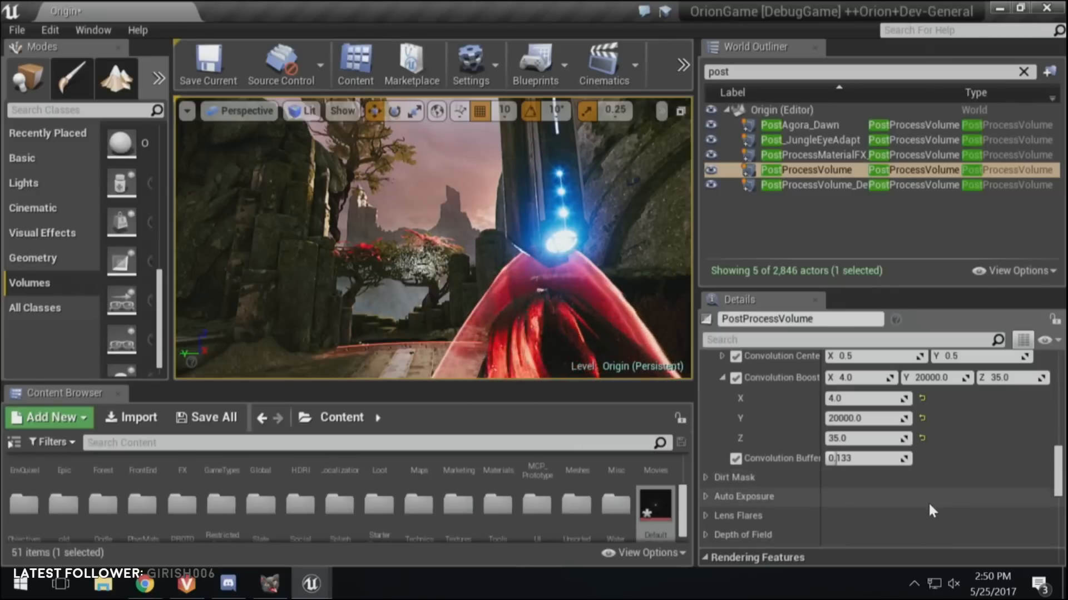
scroll(933, 510, up, 1)
right_drag(596, 283, 573, 285)
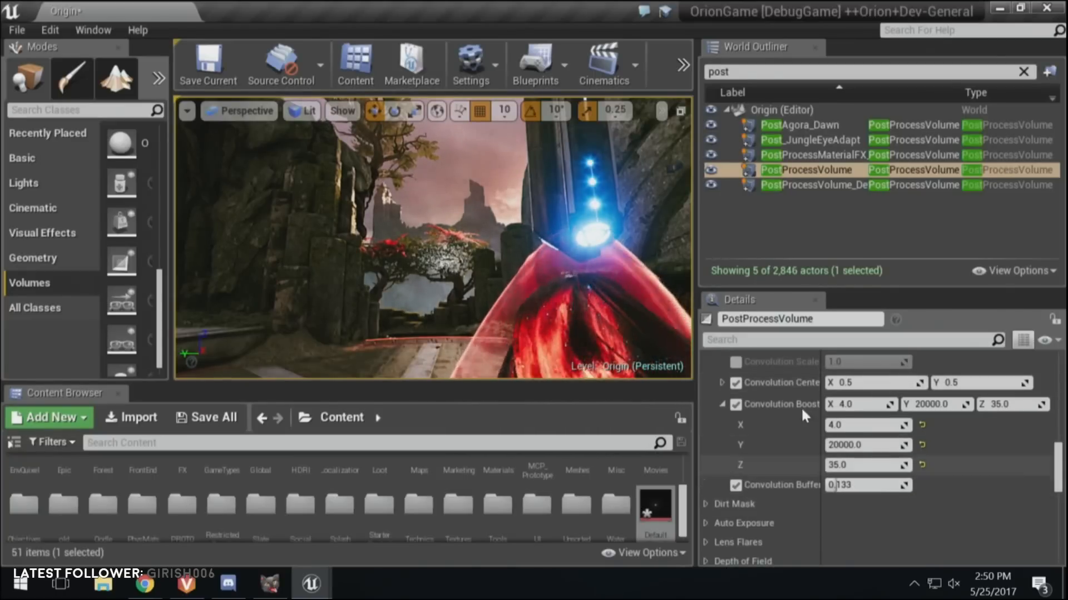
right_drag(510, 248, 589, 248)
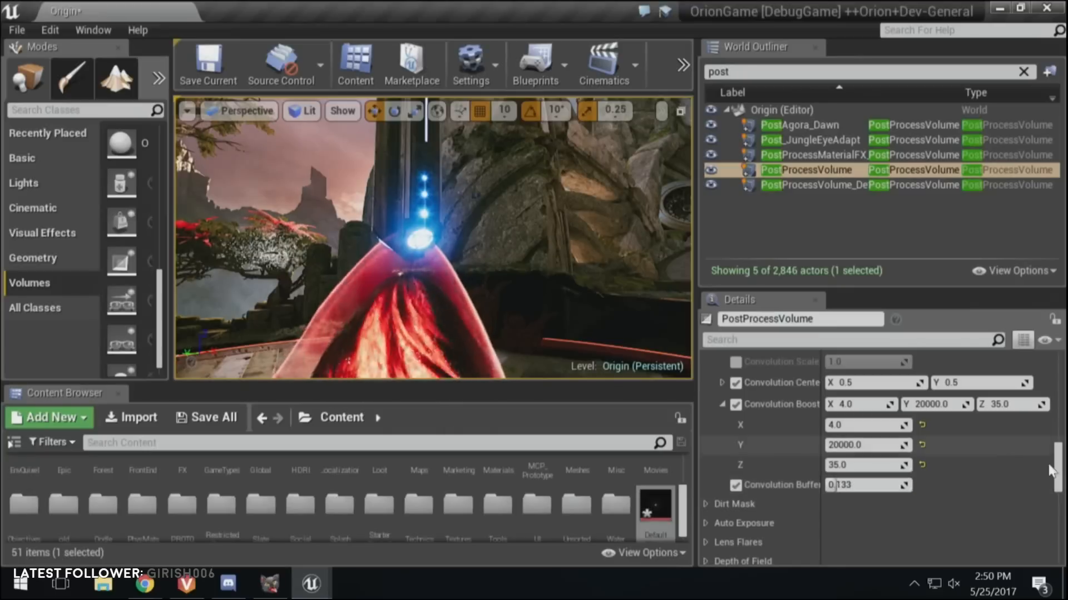
drag(1058, 488, 1057, 447)
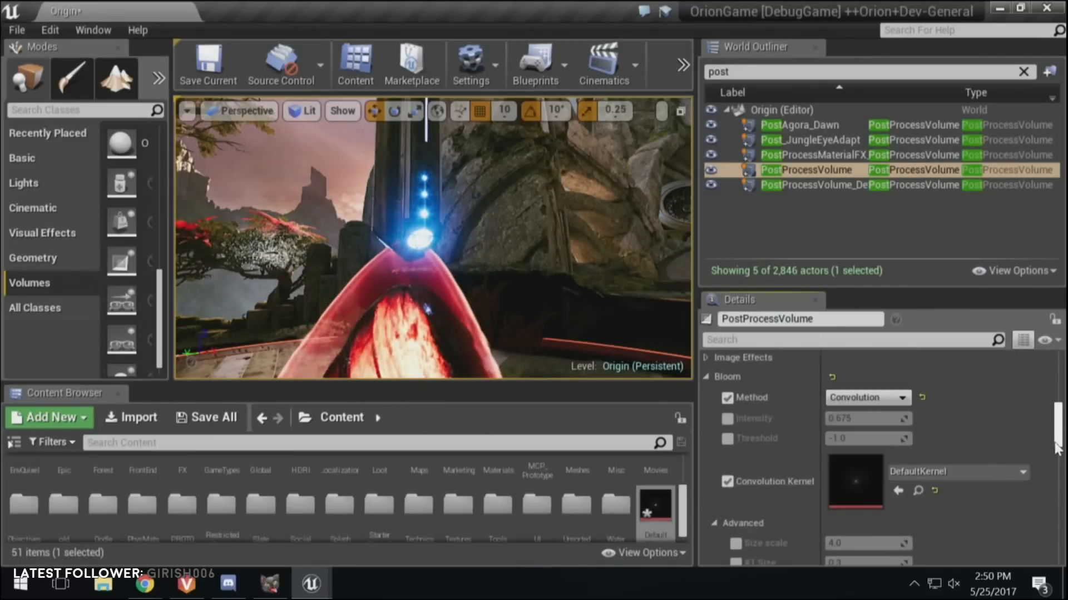